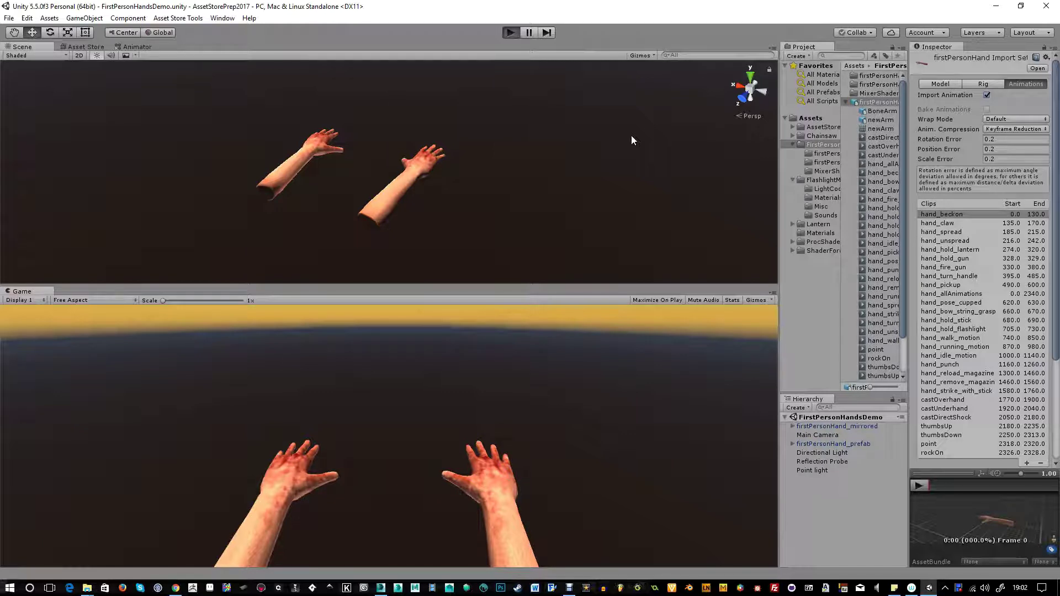
- Run the scene in Play mode and select the HandArmMixer material among the first-person hand assets
key(ctrl+p)
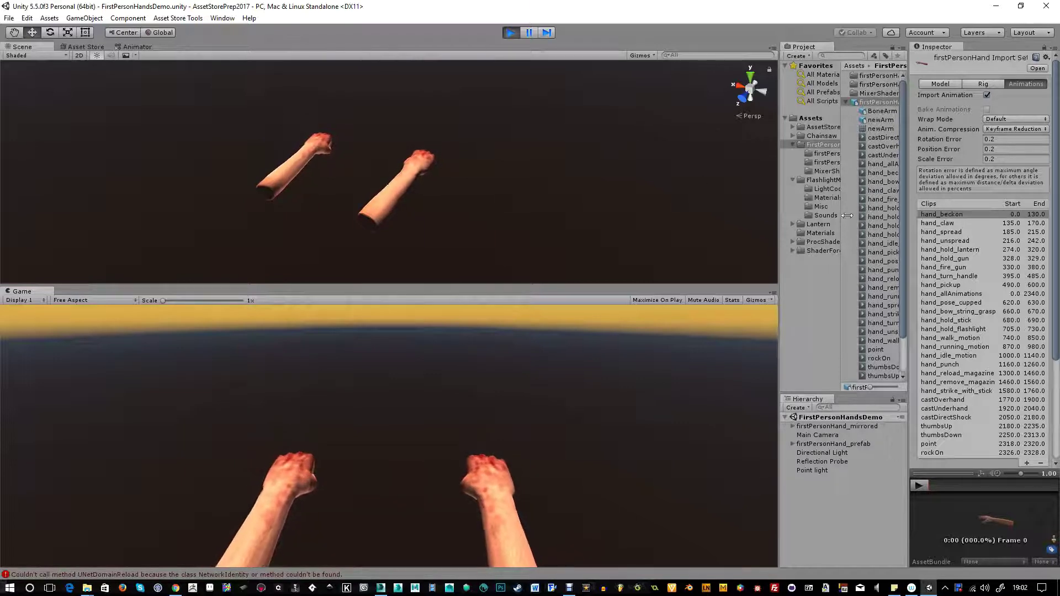
click(875, 93)
double_click(876, 93)
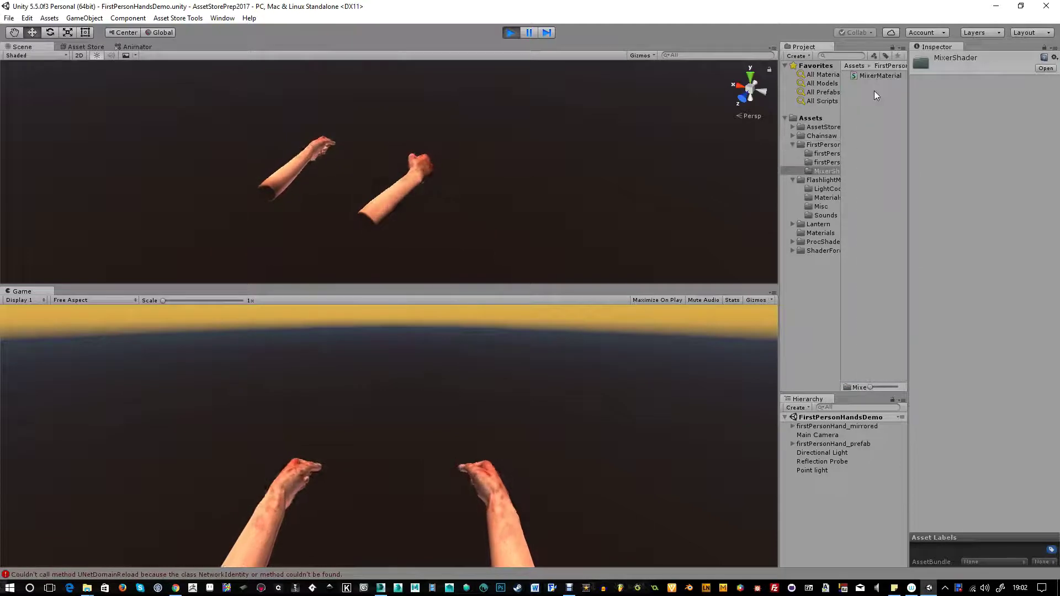
click(827, 145)
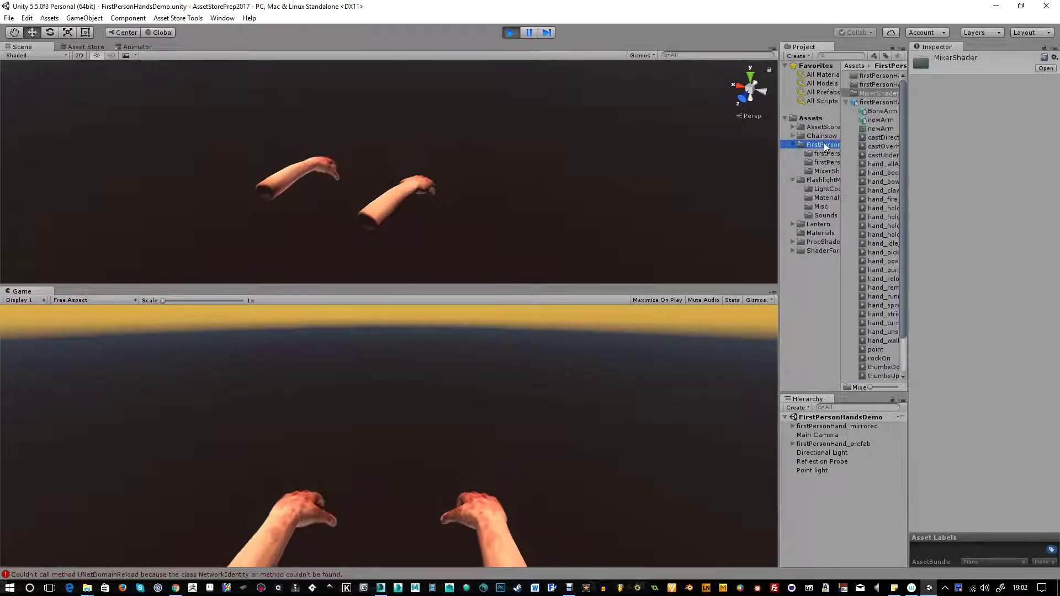
click(848, 104)
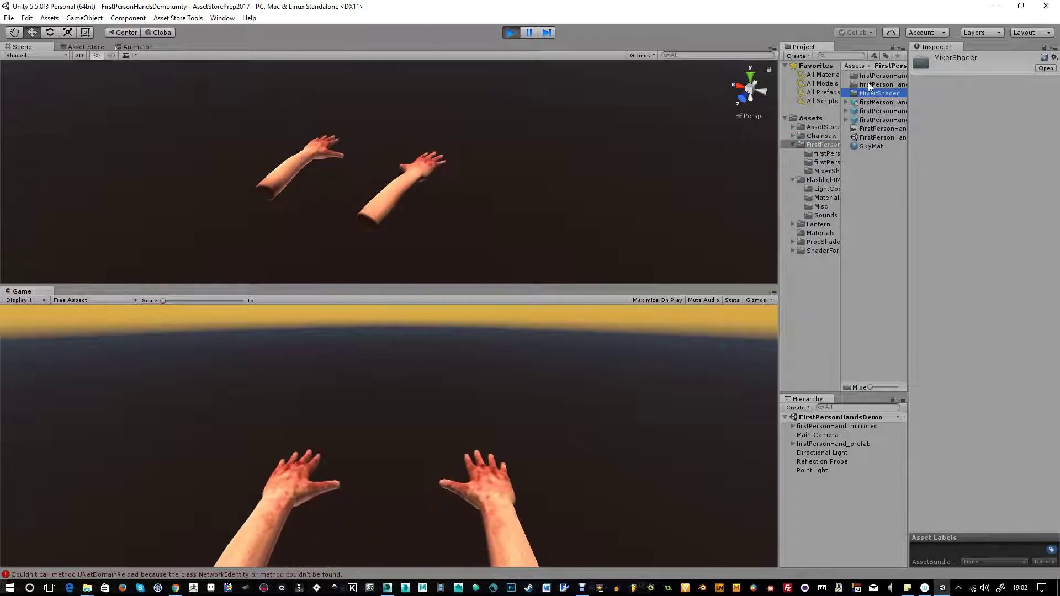
double_click(869, 84)
click(822, 153)
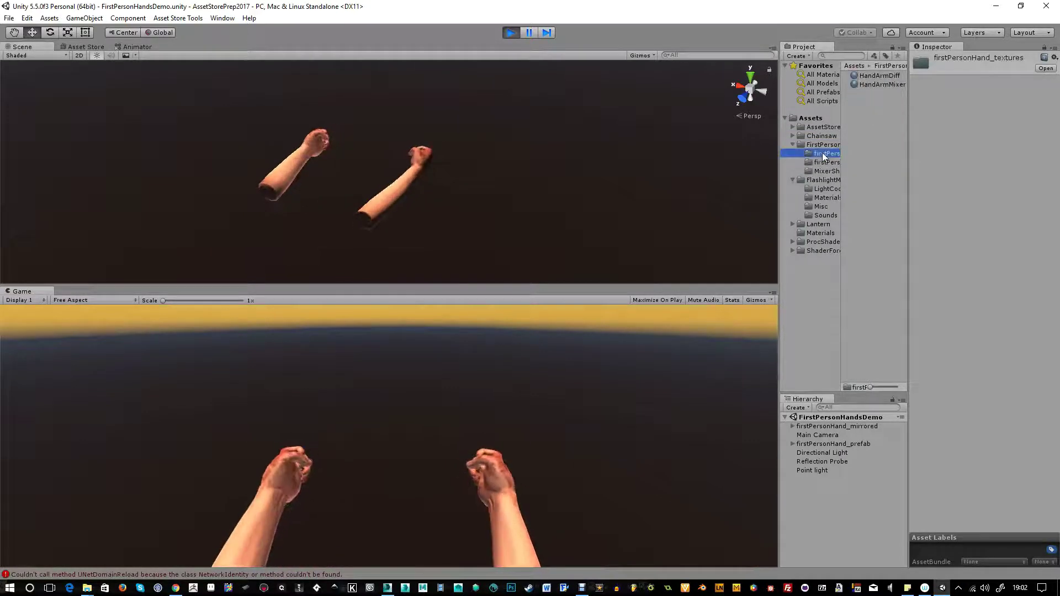
click(870, 83)
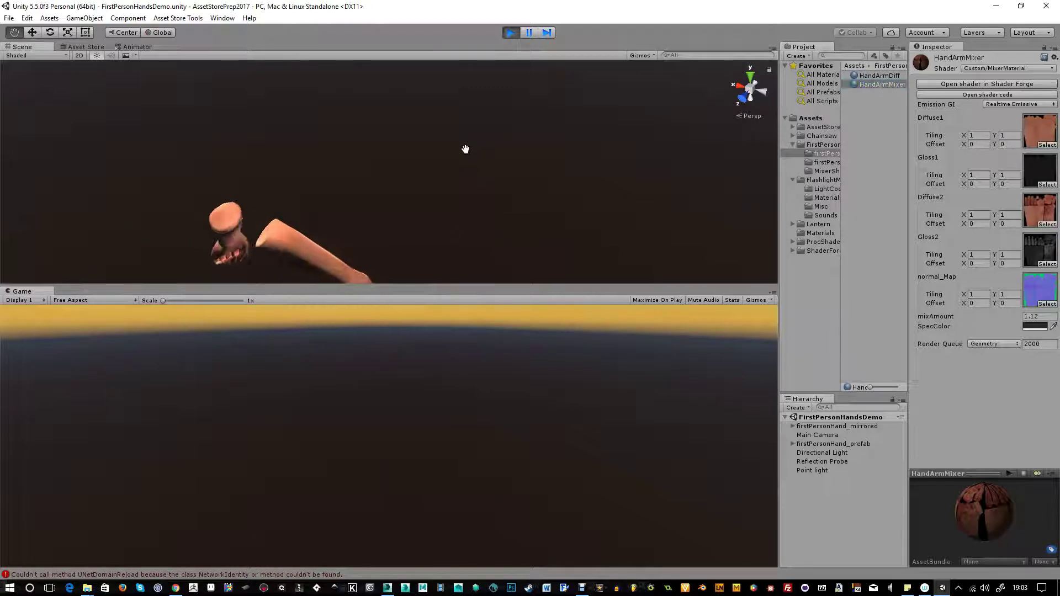
- Set the HandArmMixer material's mixAmount to 2.11 and inspect the blood effect on both hands in the scene
alt+drag(466, 149, 160, 220)
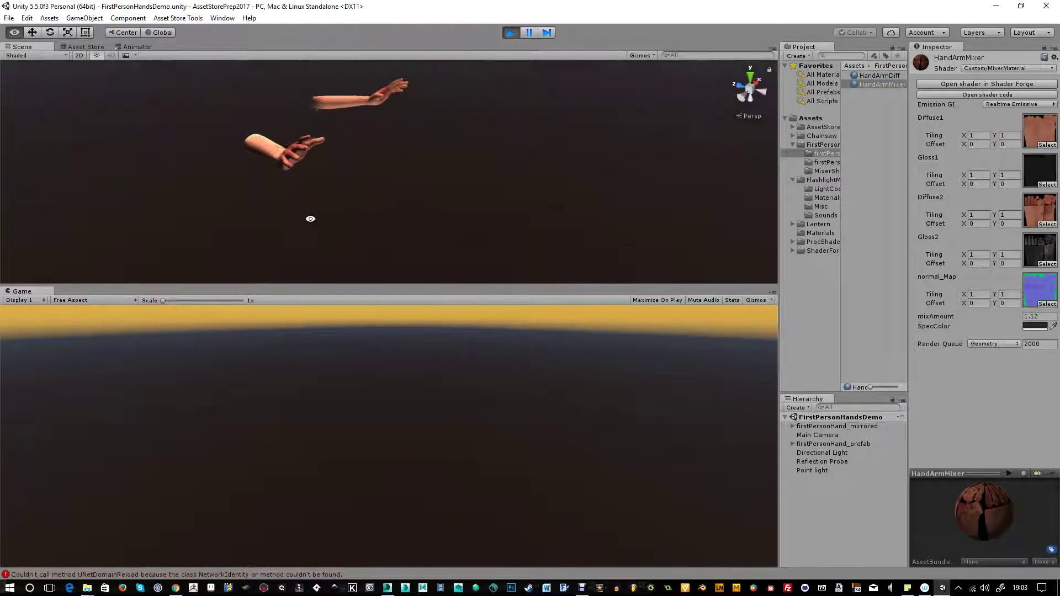
alt+drag(422, 240, 287, 196)
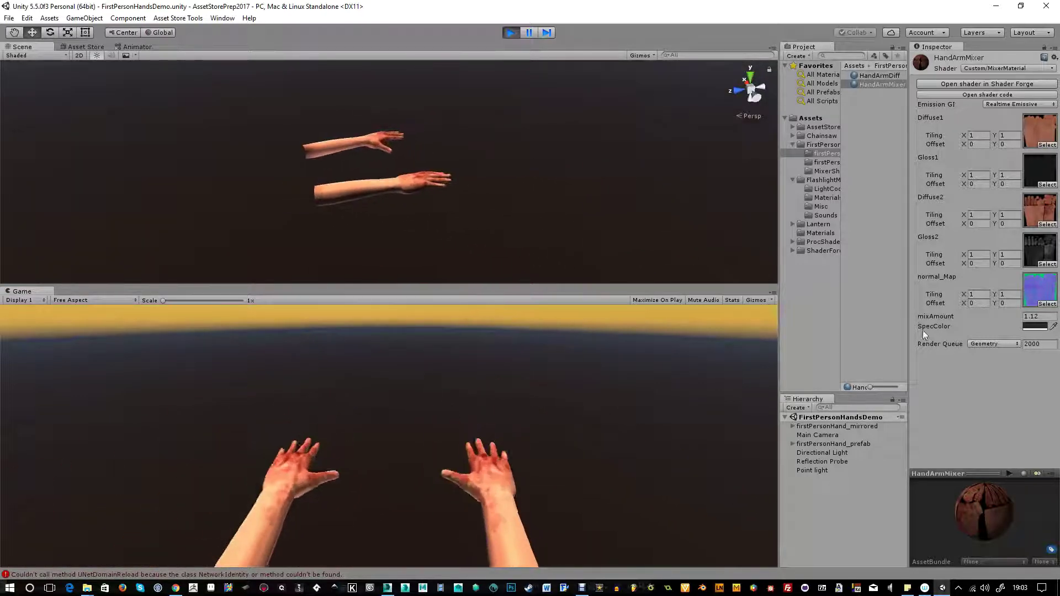
mouse_move(930, 316)
mouse_down()
mouse_move(795, 309)
mouse_move(936, 303)
mouse_move(903, 309)
mouse_move(927, 306)
mouse_move(917, 307)
mouse_up()
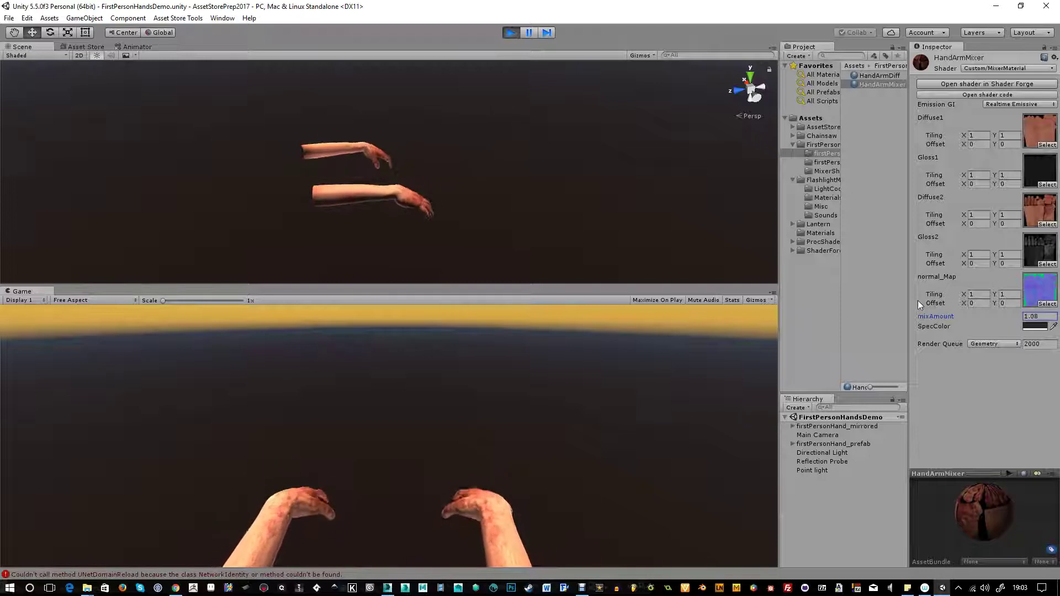
mouse_move(937, 305)
mouse_down()
mouse_move(896, 294)
mouse_move(950, 293)
mouse_up()
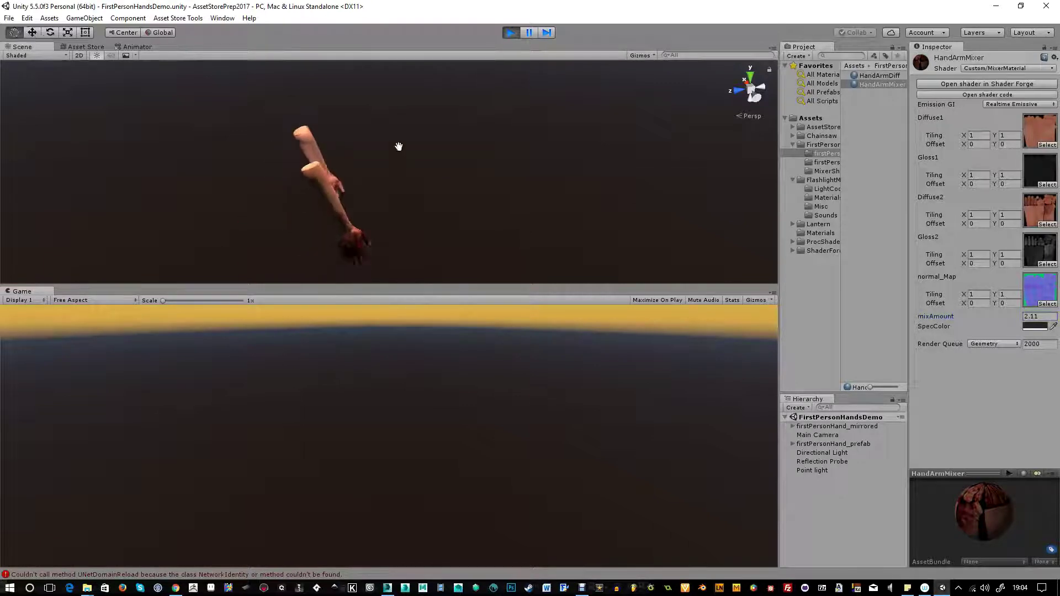
right_drag(432, 190, 343, 230)
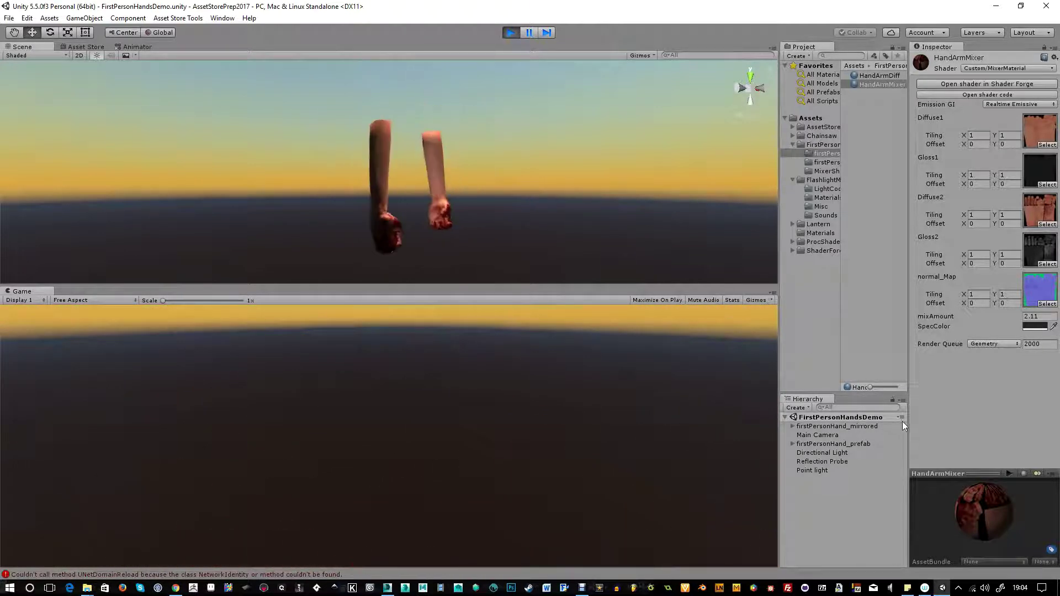
- Select the firstPersonHand model and detach its animation preview into an enlarged floating window beside the clip list
click(823, 144)
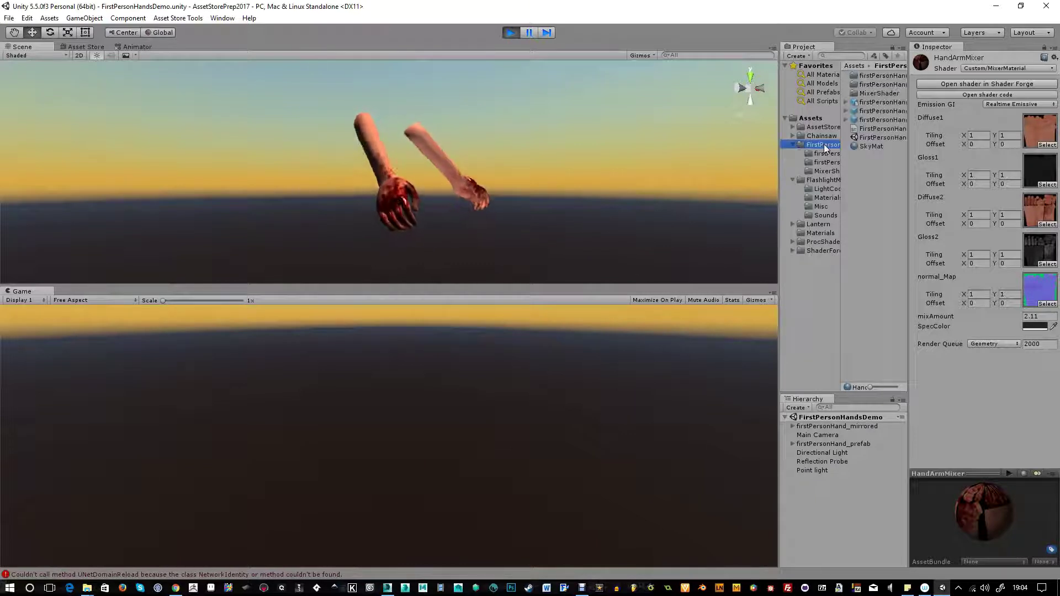
click(870, 103)
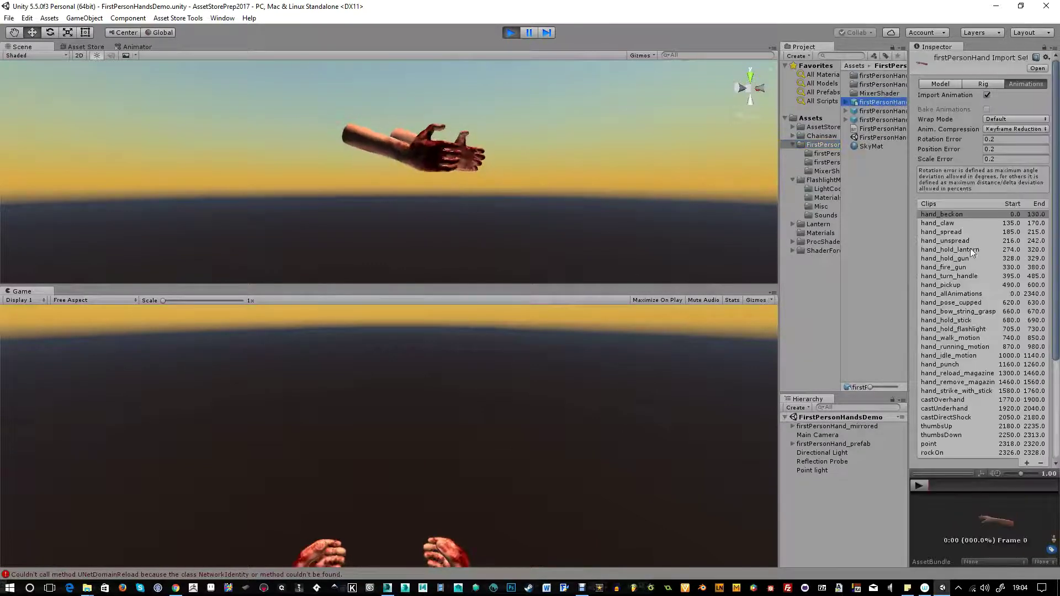
drag(967, 474, 964, 430)
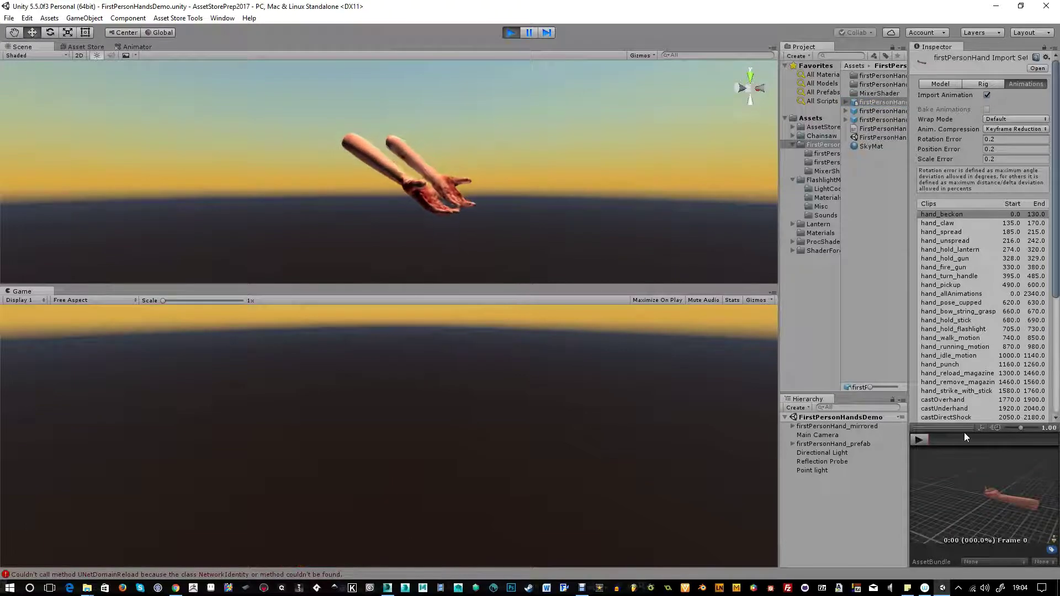
double_click(964, 431)
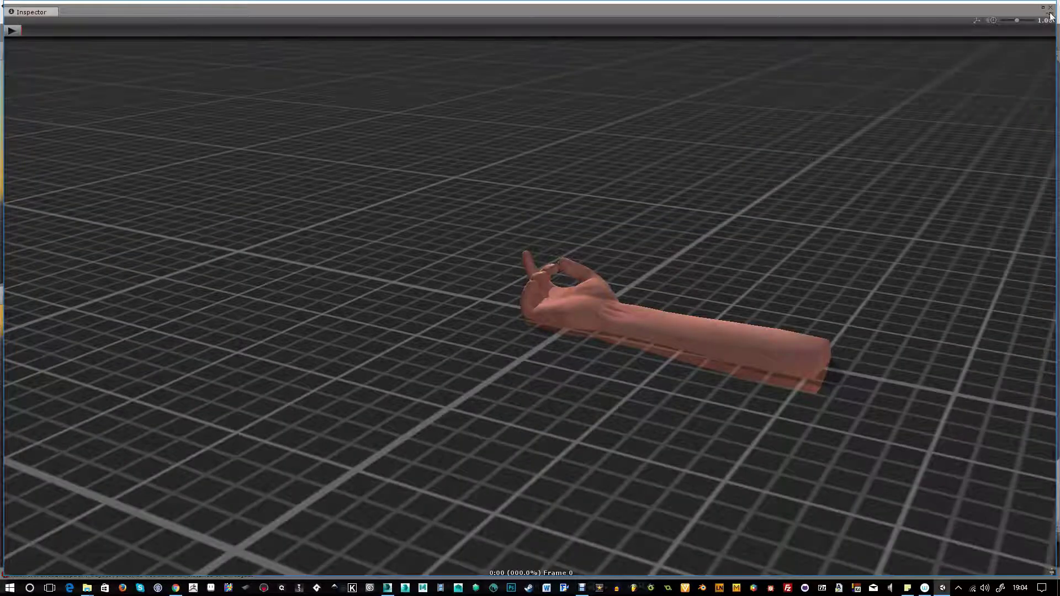
double_click(764, 16)
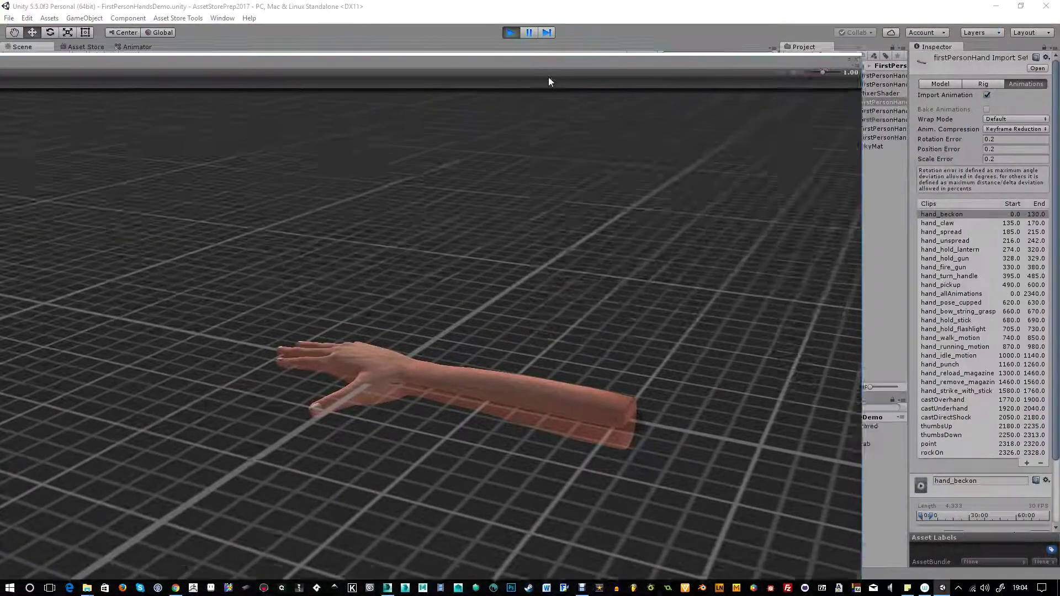
drag(816, 259, 509, 258)
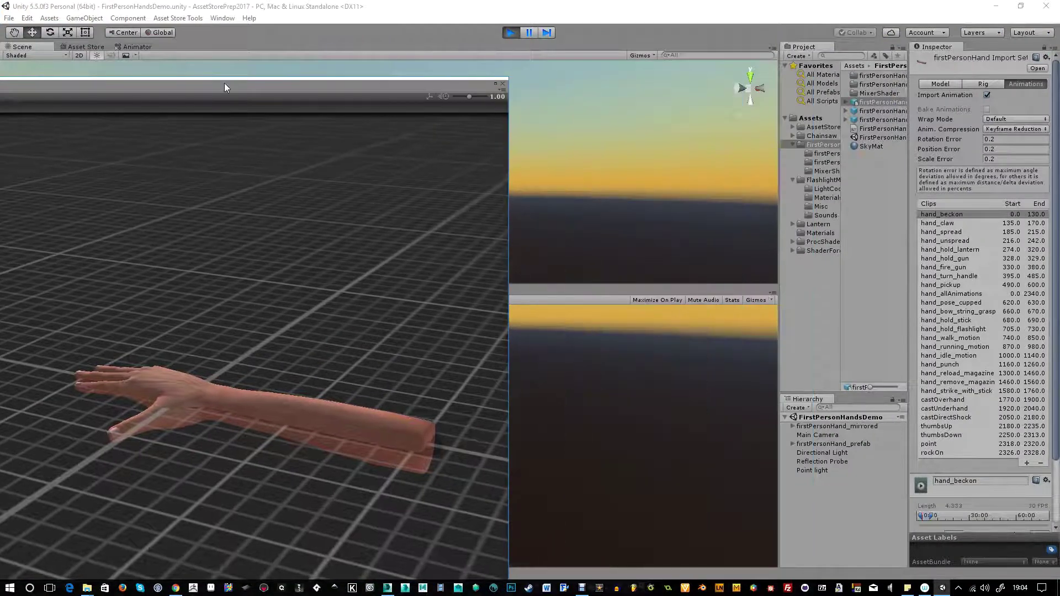
drag(249, 80, 505, 21)
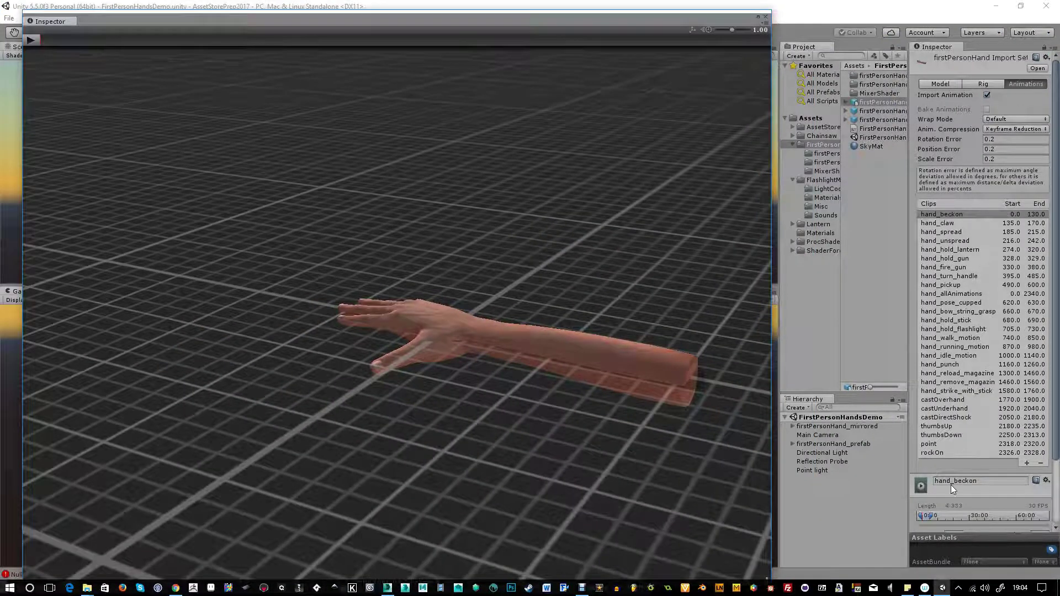
- Preview the hand_beckon and hand_claw animation clips of the firstPersonHand model
scroll(962, 470, down, 1)
scroll(965, 452, down, 3)
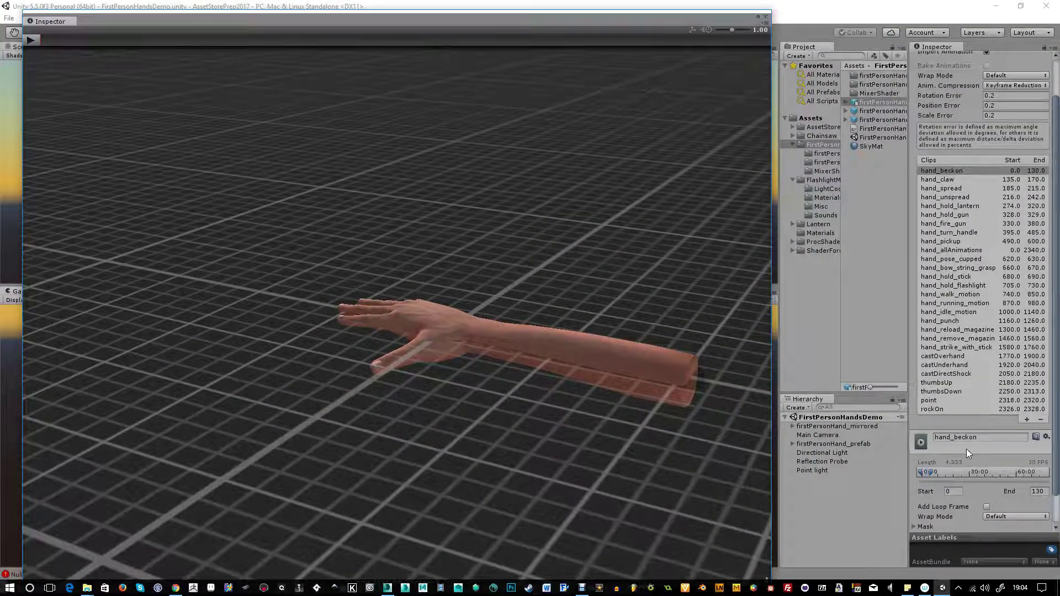
scroll(967, 449, down, 3)
click(32, 41)
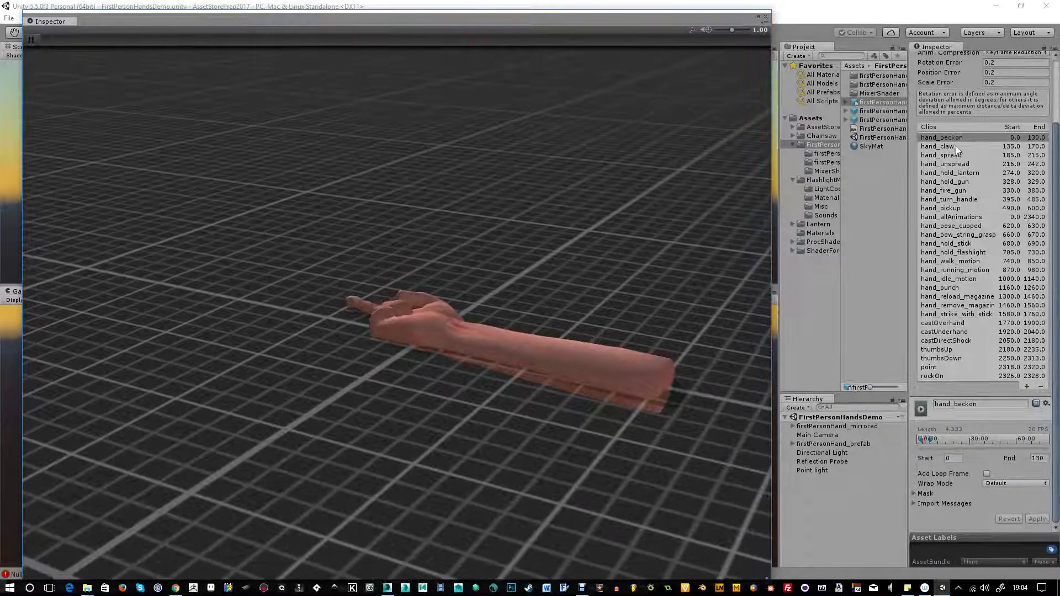
click(953, 146)
click(31, 40)
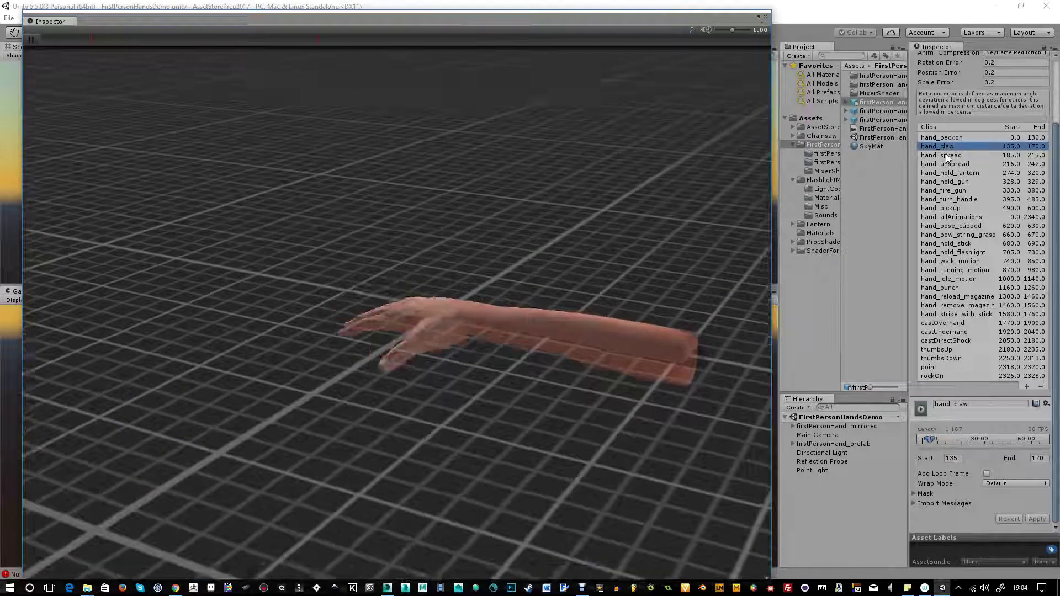
- Preview the hand_spread and hand_unspread animation clips
click(946, 155)
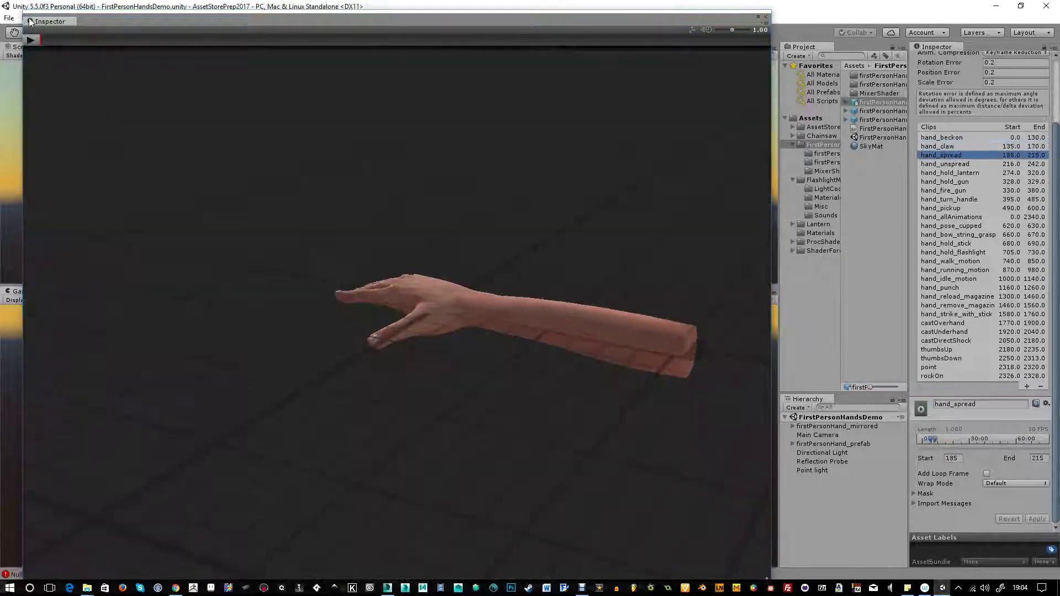
click(31, 39)
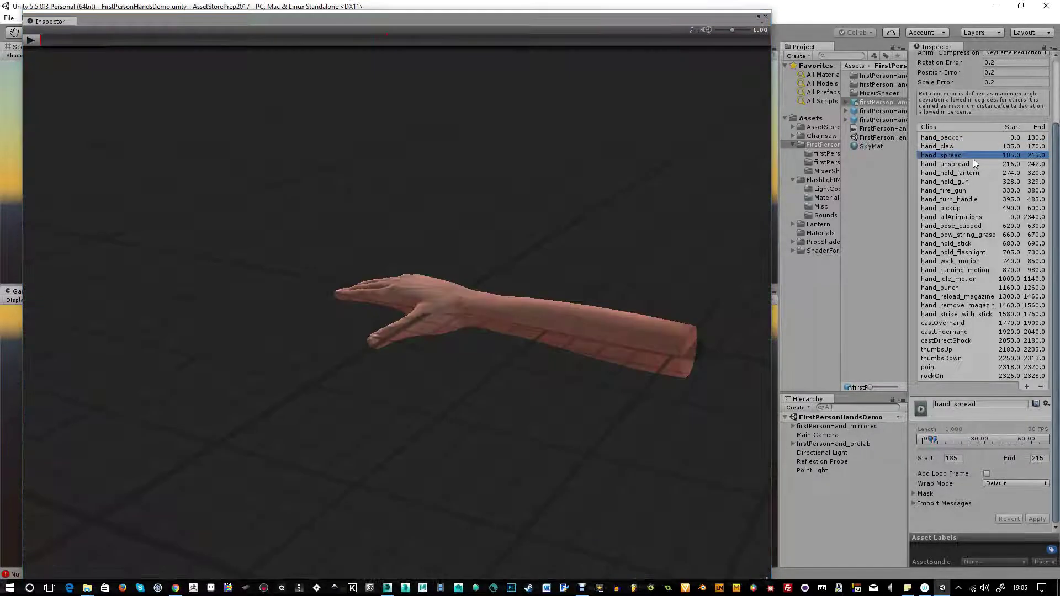
click(964, 164)
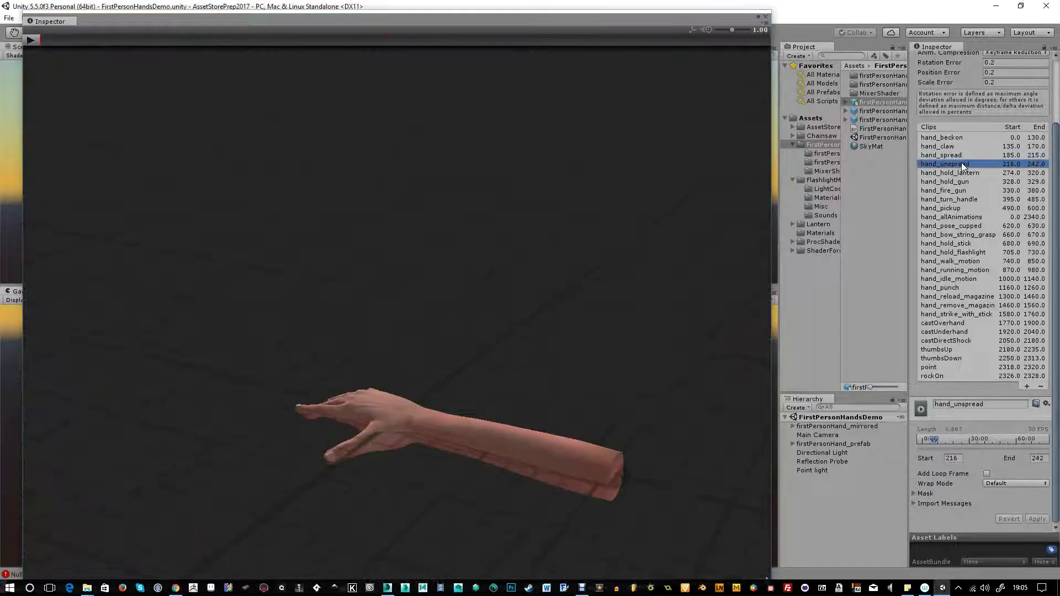
click(38, 49)
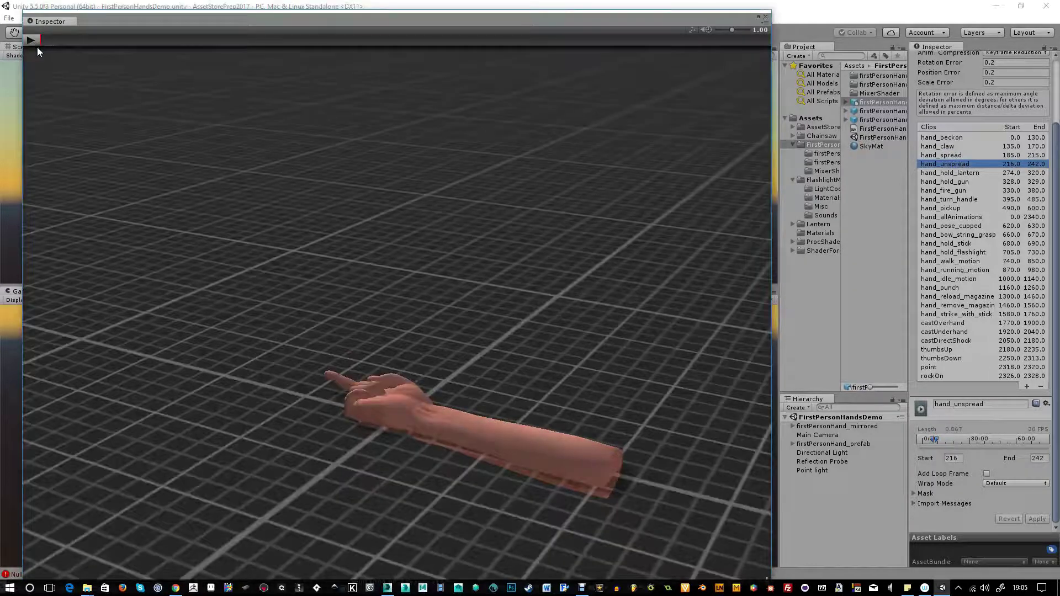
click(31, 38)
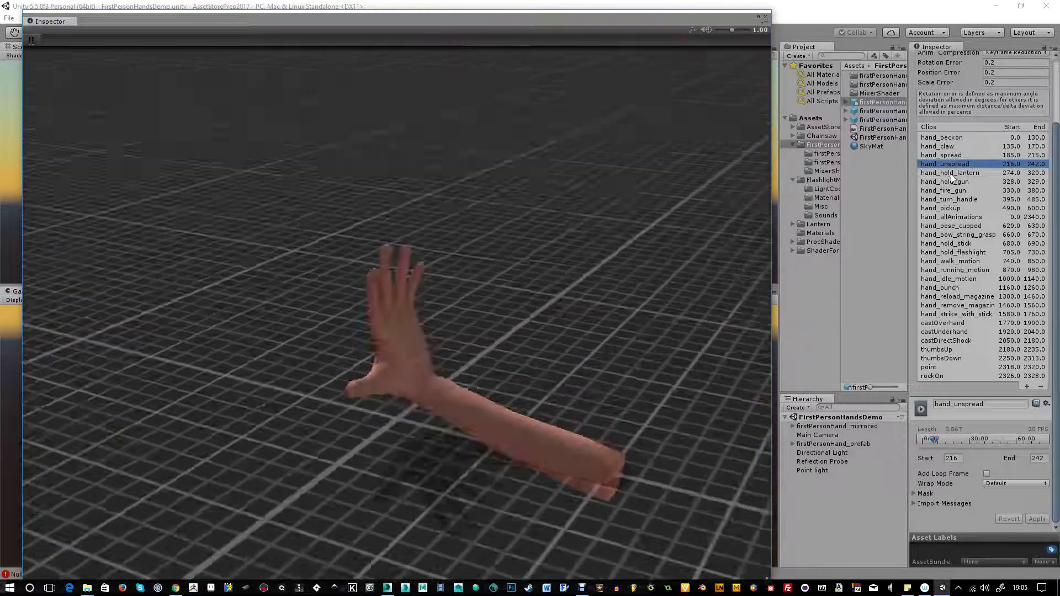
- Preview the hand_hold_lantern and hand_hold_gun animation clips
click(951, 175)
click(34, 40)
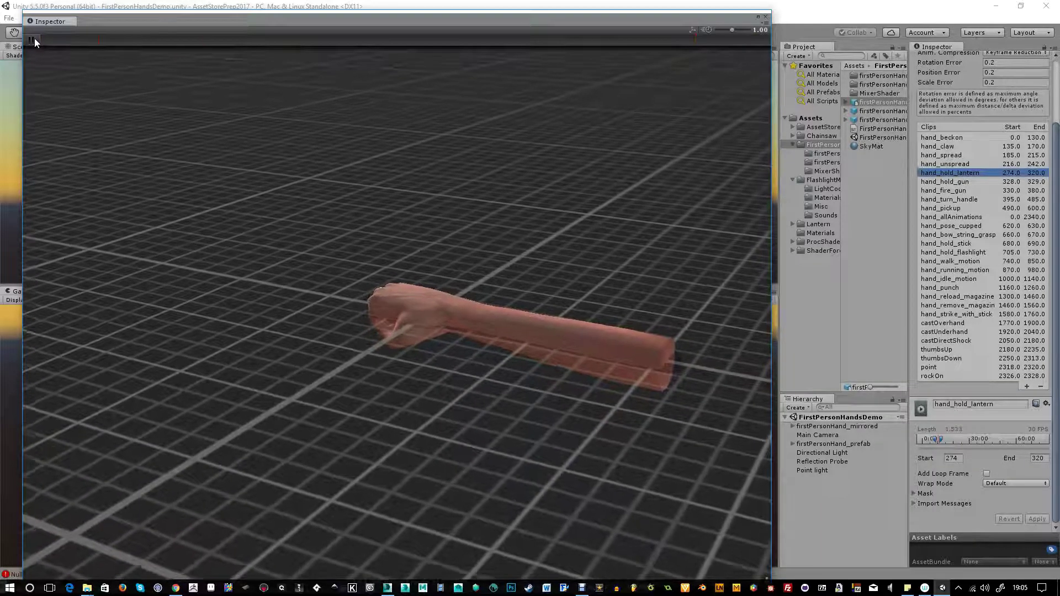
click(961, 182)
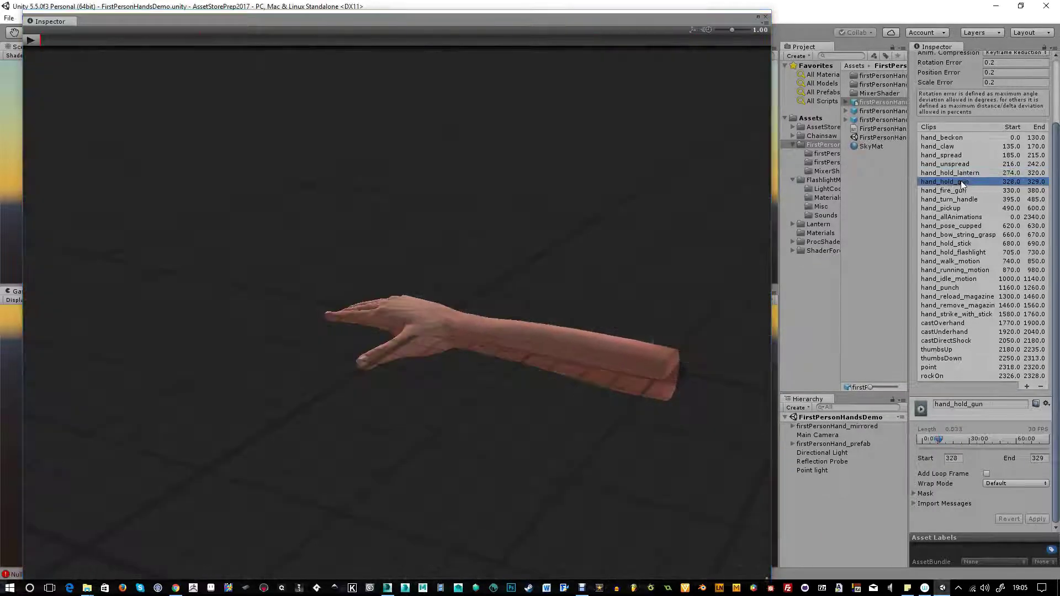
click(34, 41)
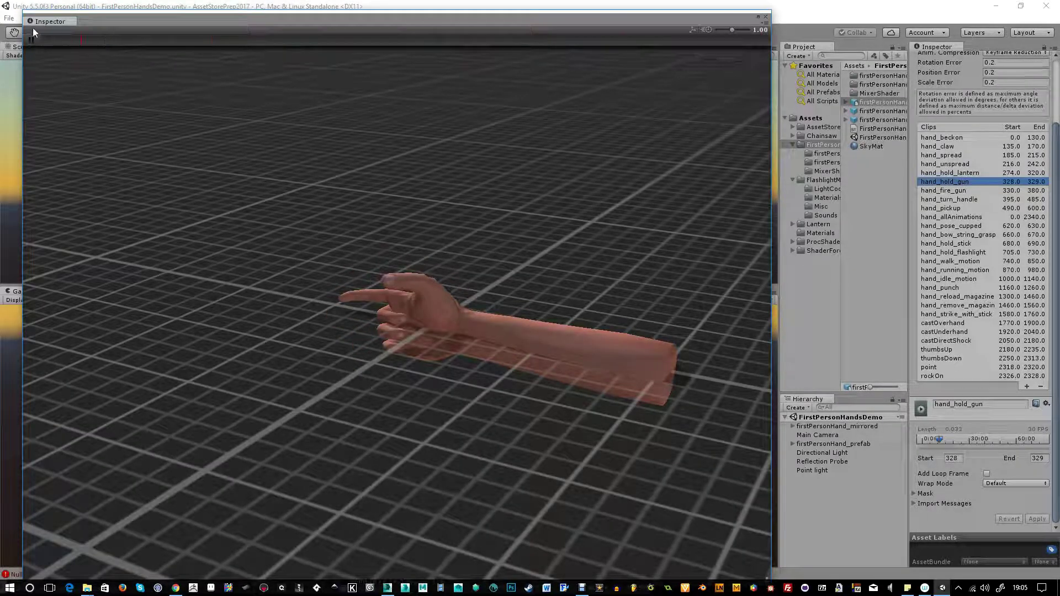
- Preview the hand_fire_gun and hand_turn_handle animation clips
click(952, 192)
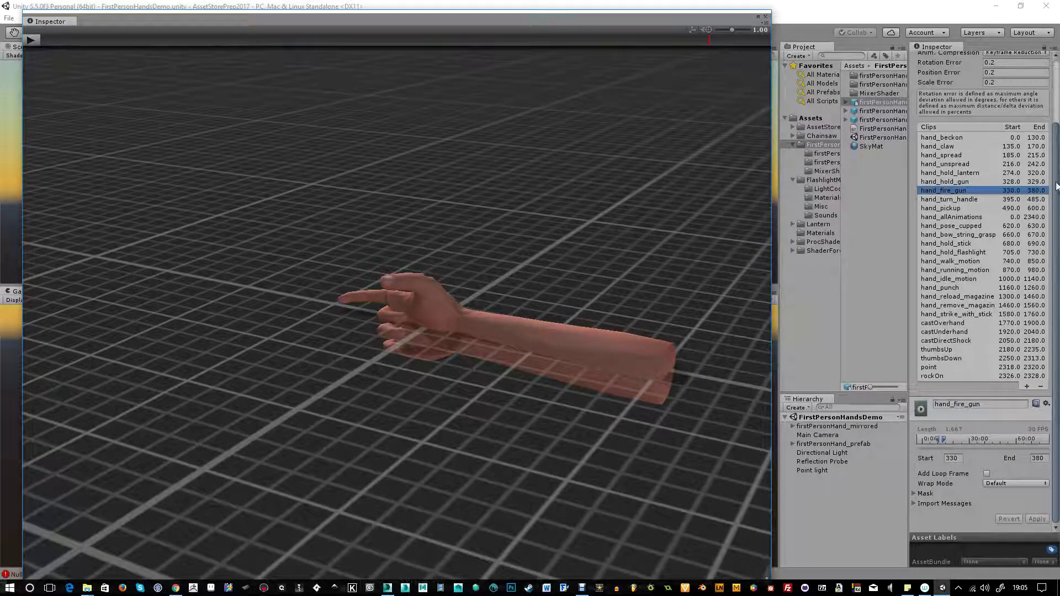
click(956, 200)
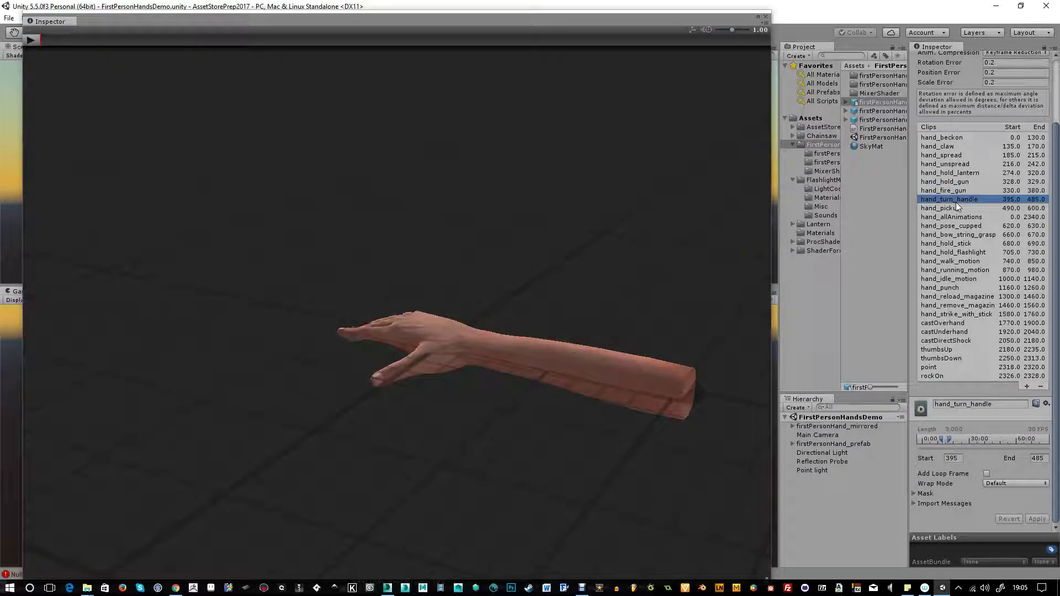
click(29, 40)
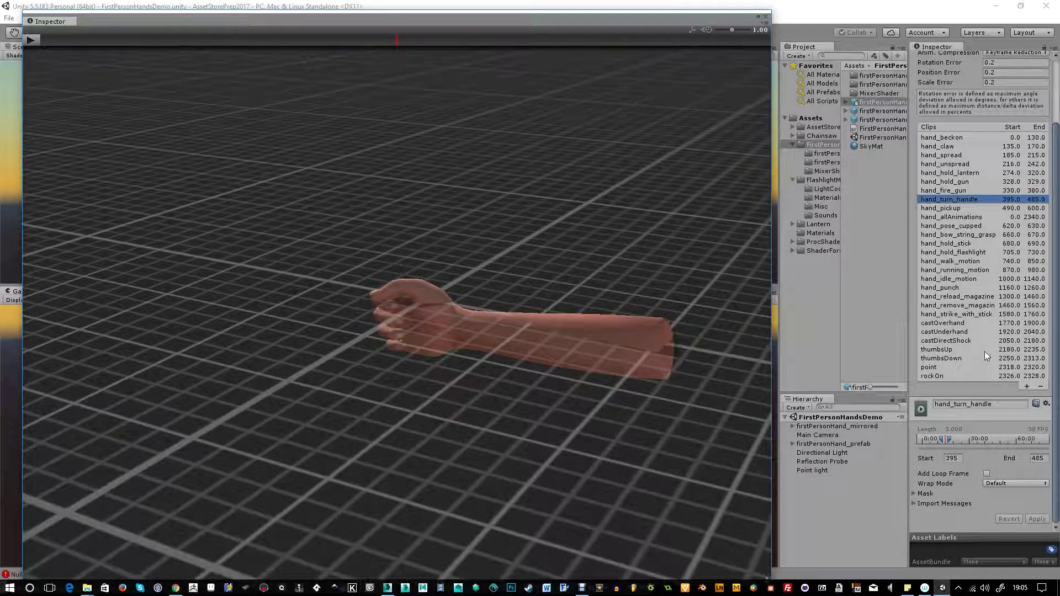
- Play the castOverhand animation clip in the preview and stop it after viewing
click(946, 323)
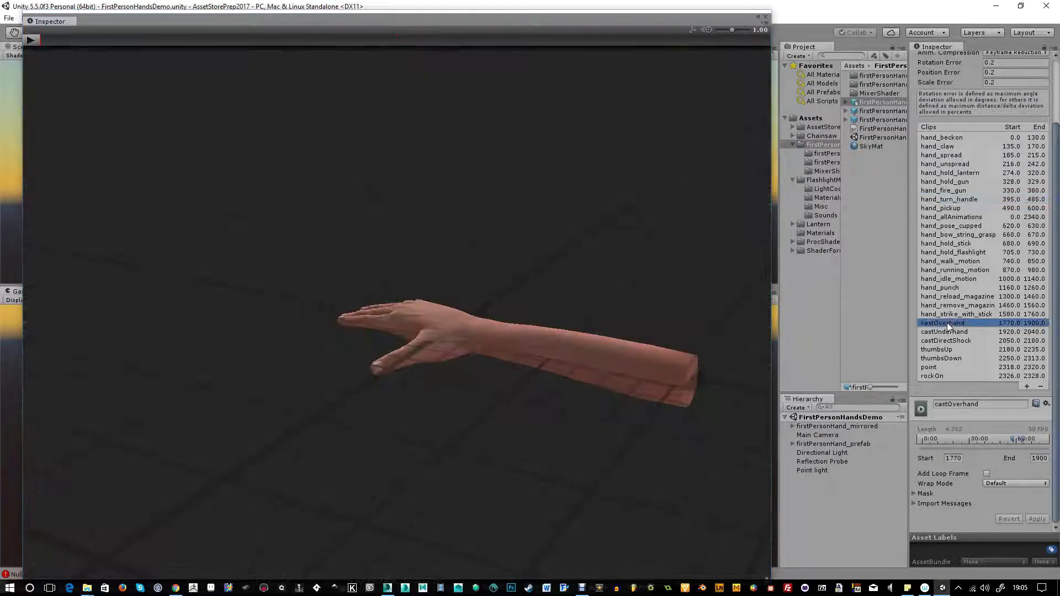
click(30, 38)
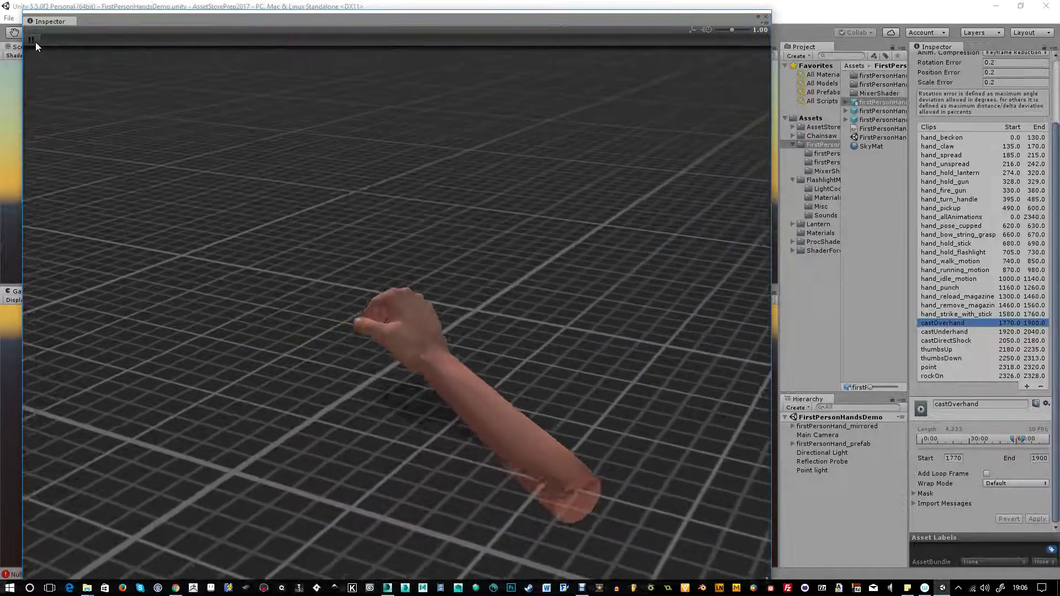
click(33, 41)
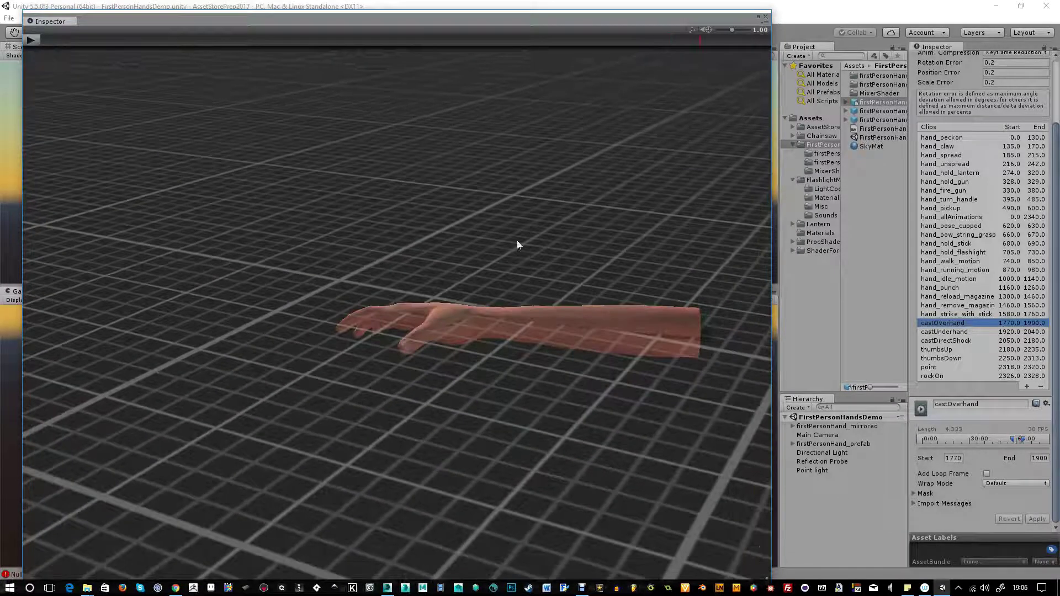
- Preview the castUnderhand animation clip, then dock the floating preview above the Scene view and make it taller
click(947, 332)
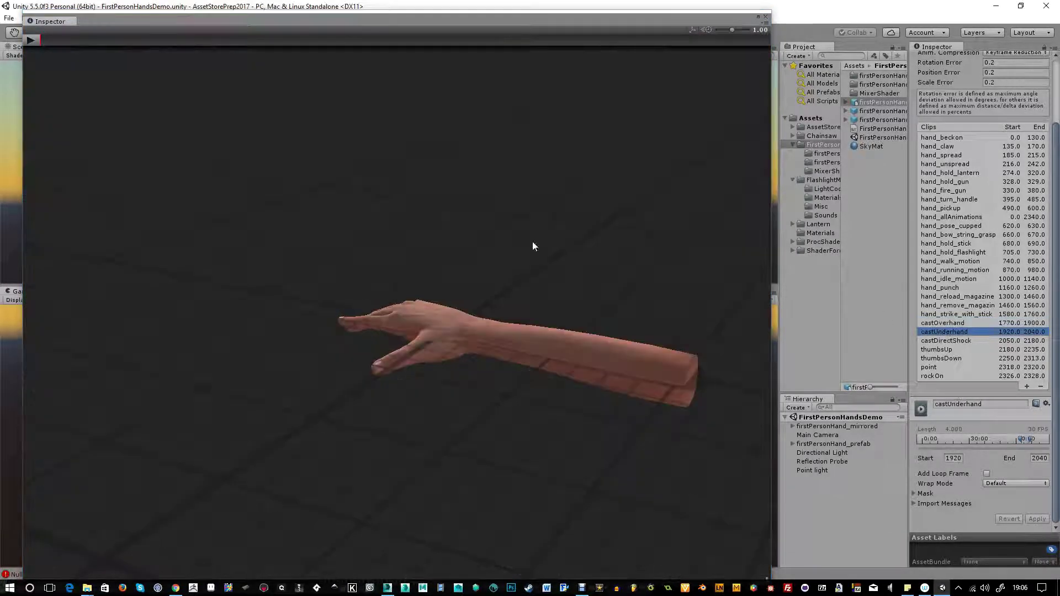
click(156, 42)
drag(156, 49, 15, 47)
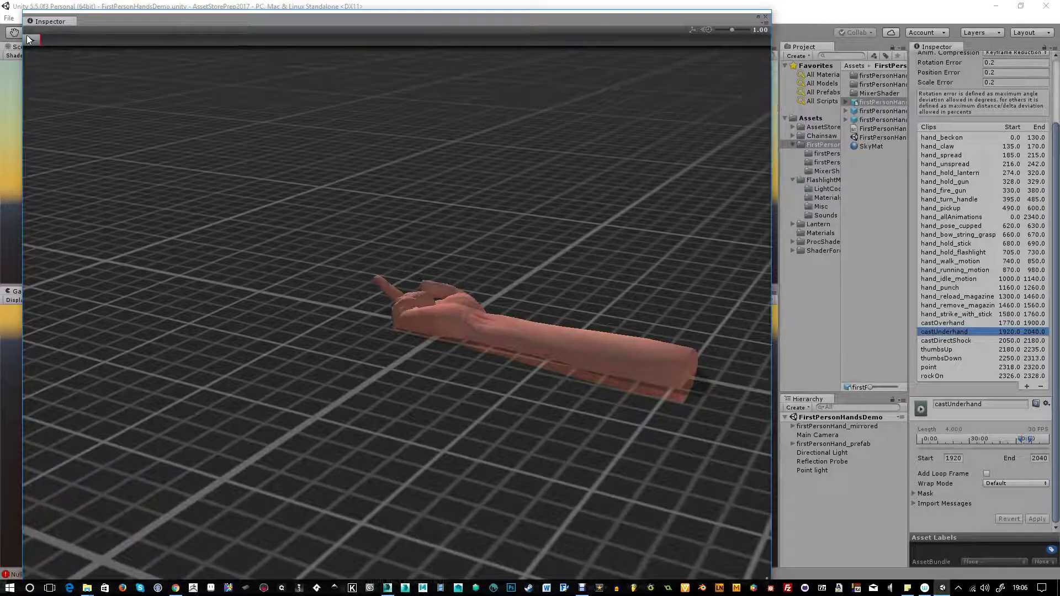
mouse_move(67, 24)
mouse_down()
mouse_move(74, 60)
mouse_move(61, 29)
mouse_up()
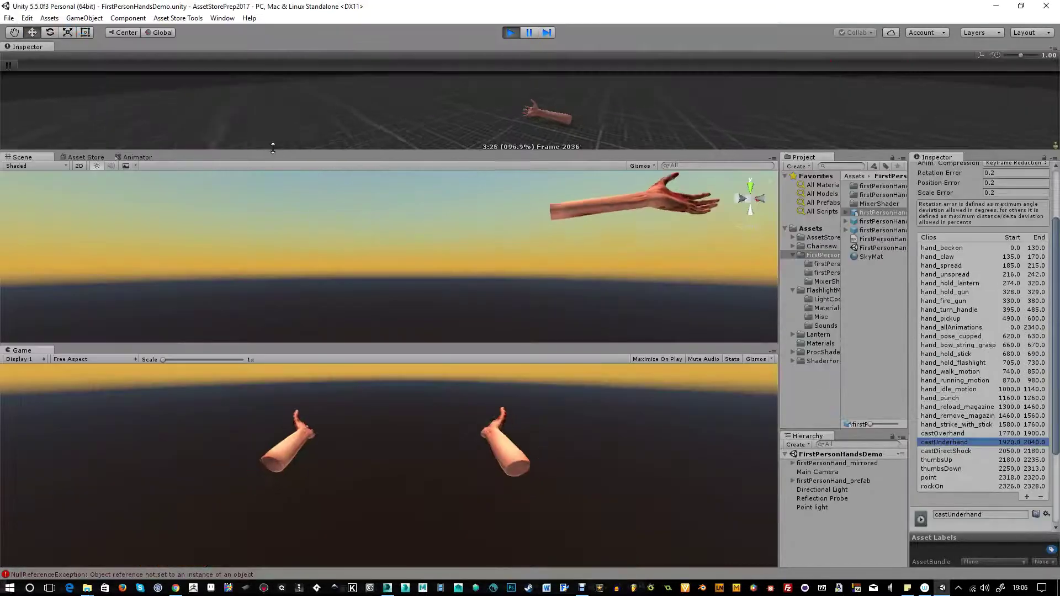
drag(272, 148, 431, 252)
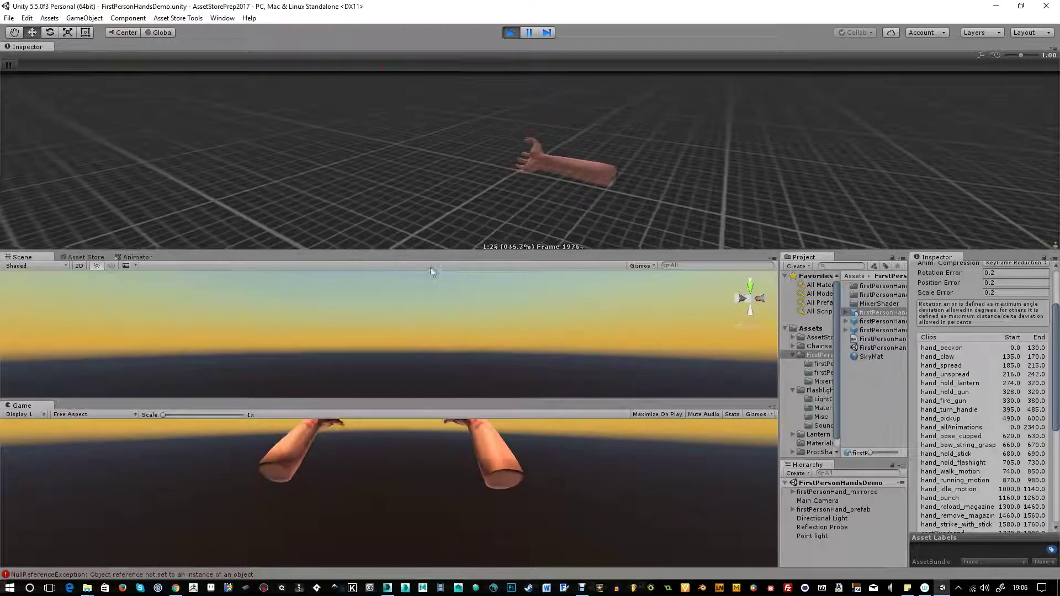
- Play the castDirectShock animation clip in the preview, restarting it once from the beginning
scroll(943, 450, down, 3)
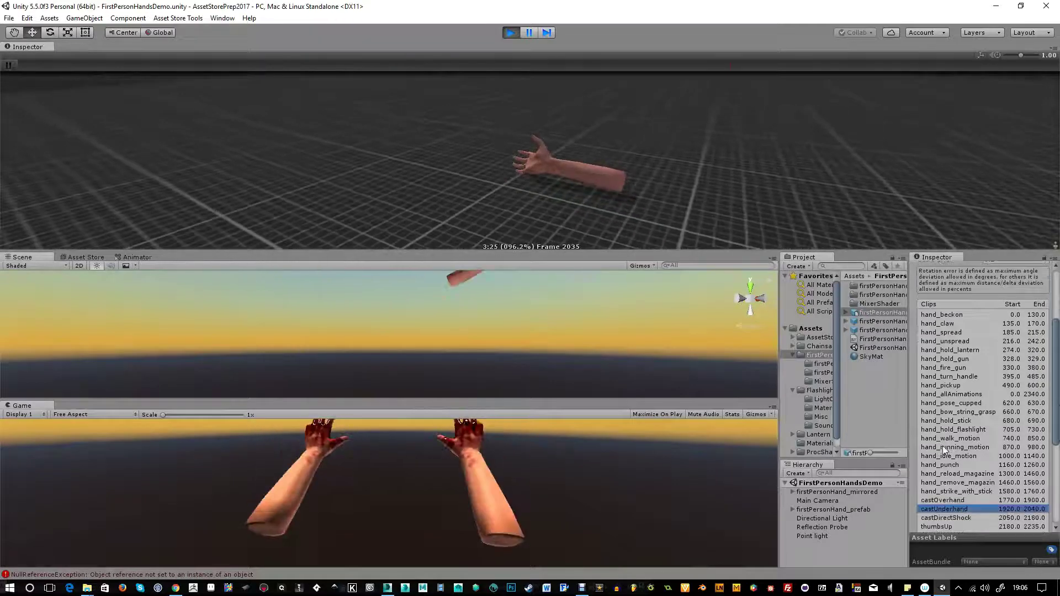
scroll(943, 449, down, 6)
click(939, 449)
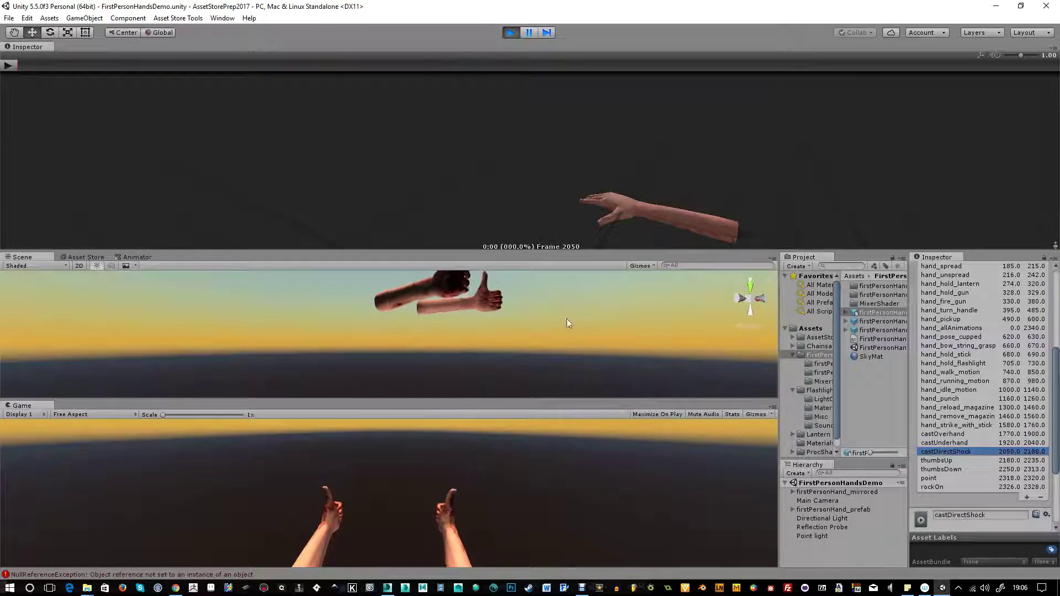
click(8, 65)
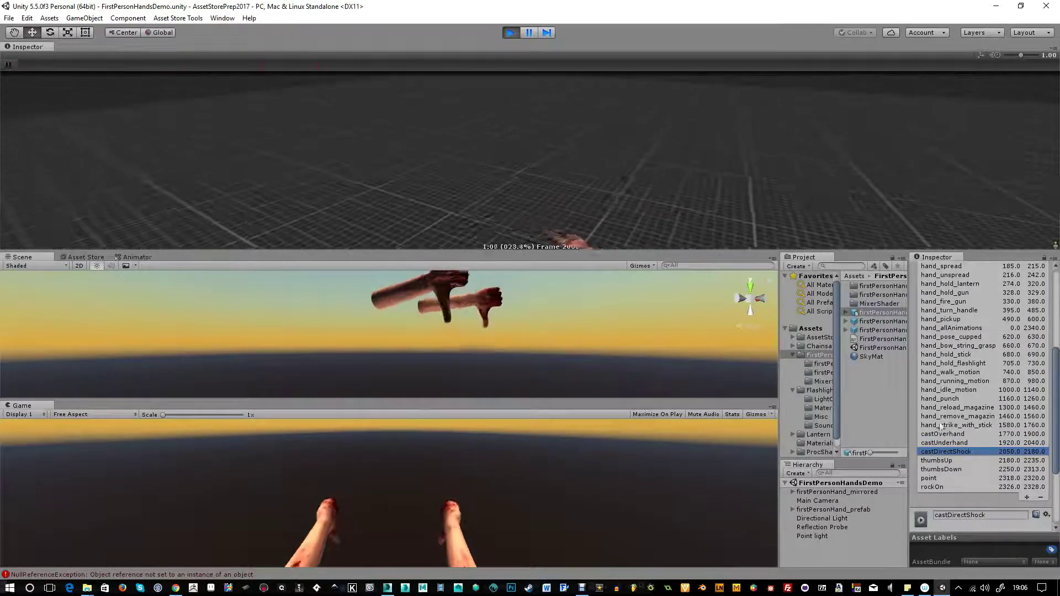
click(941, 452)
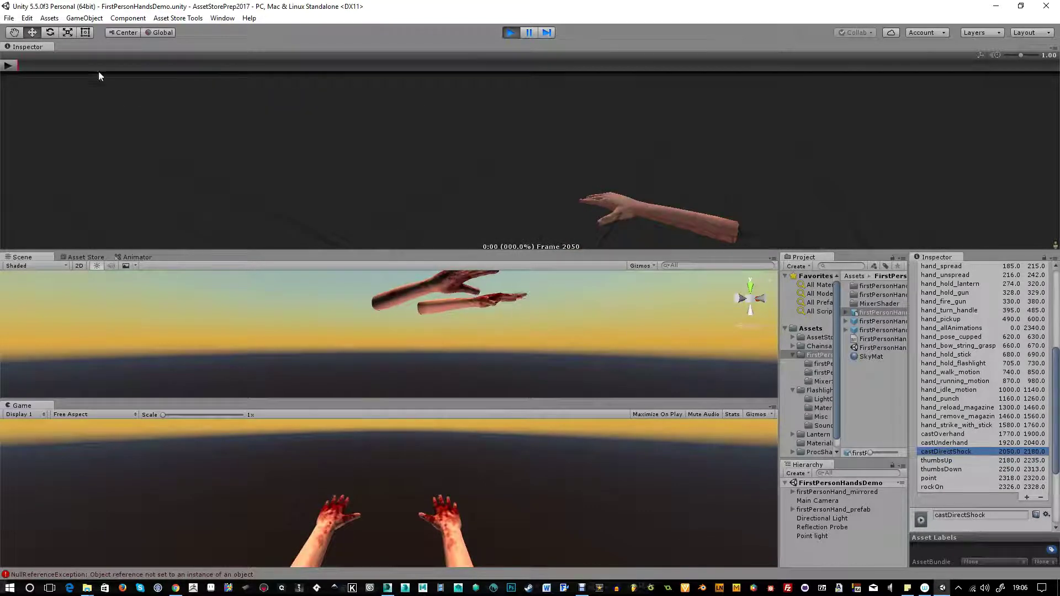
click(8, 65)
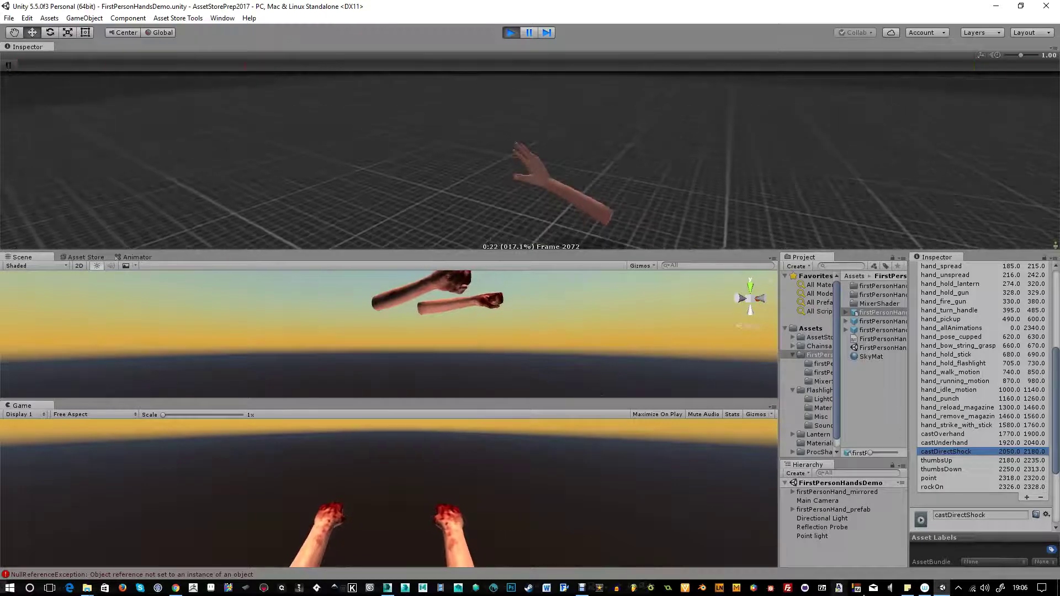
- Preview the thumbsUp and thumbsDown animation clips
click(940, 459)
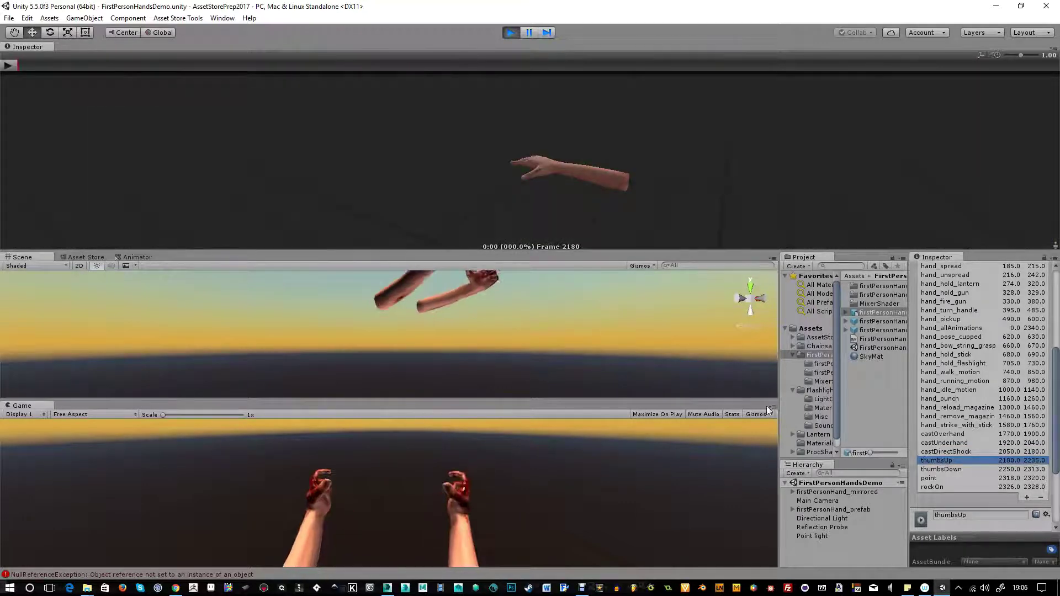
click(9, 66)
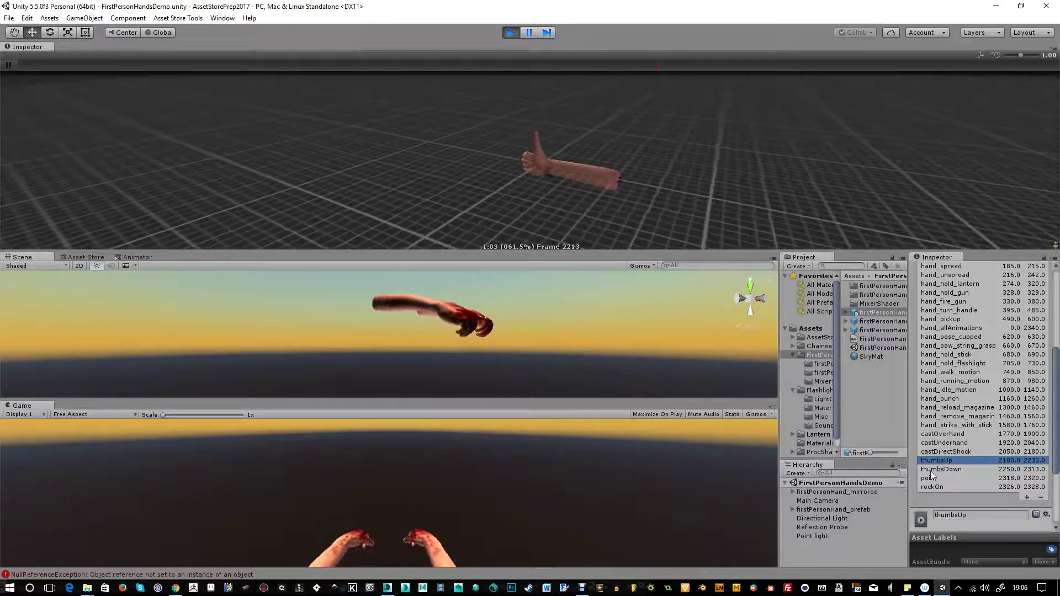
click(948, 468)
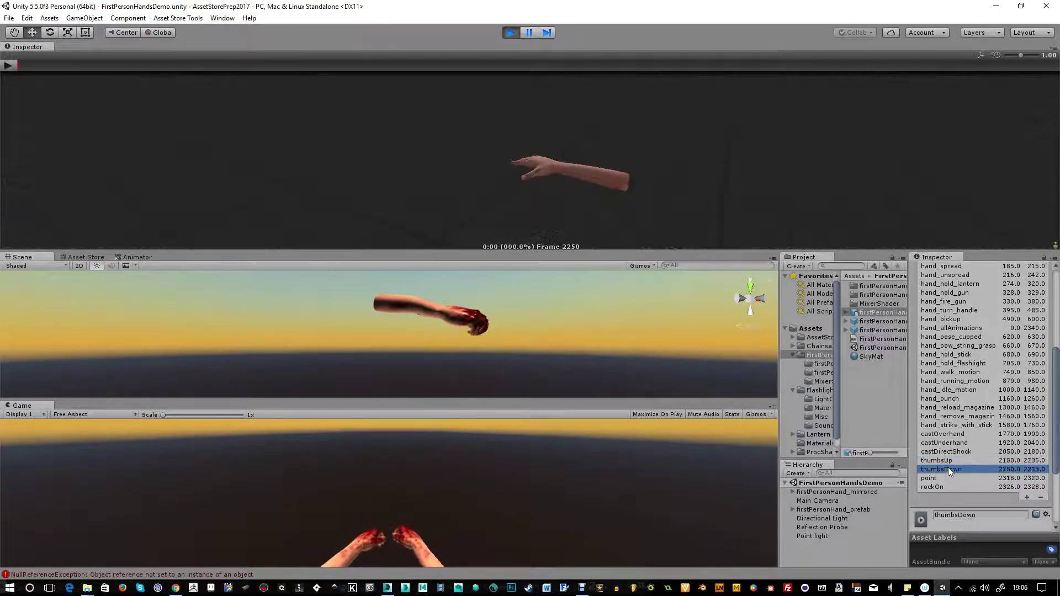
click(13, 68)
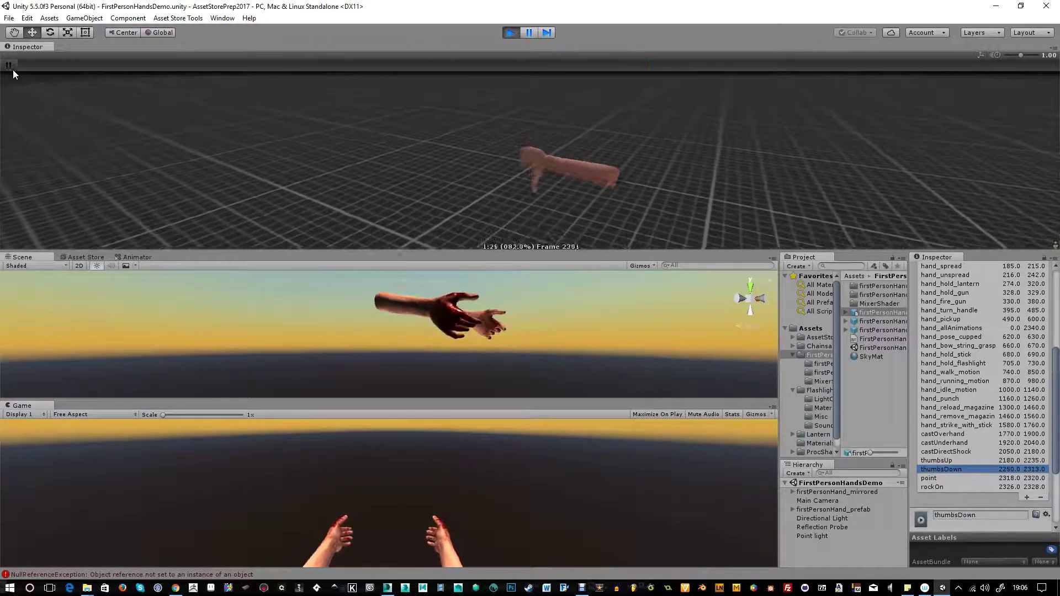
- Play the point animation clip and inspect the hand pose up close in the preview
click(932, 479)
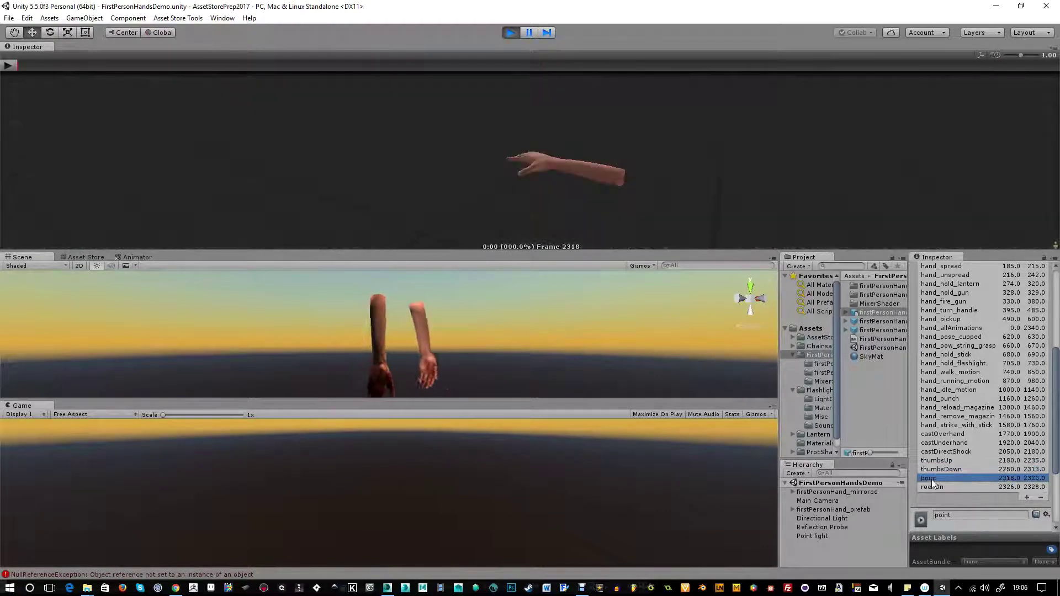
click(12, 70)
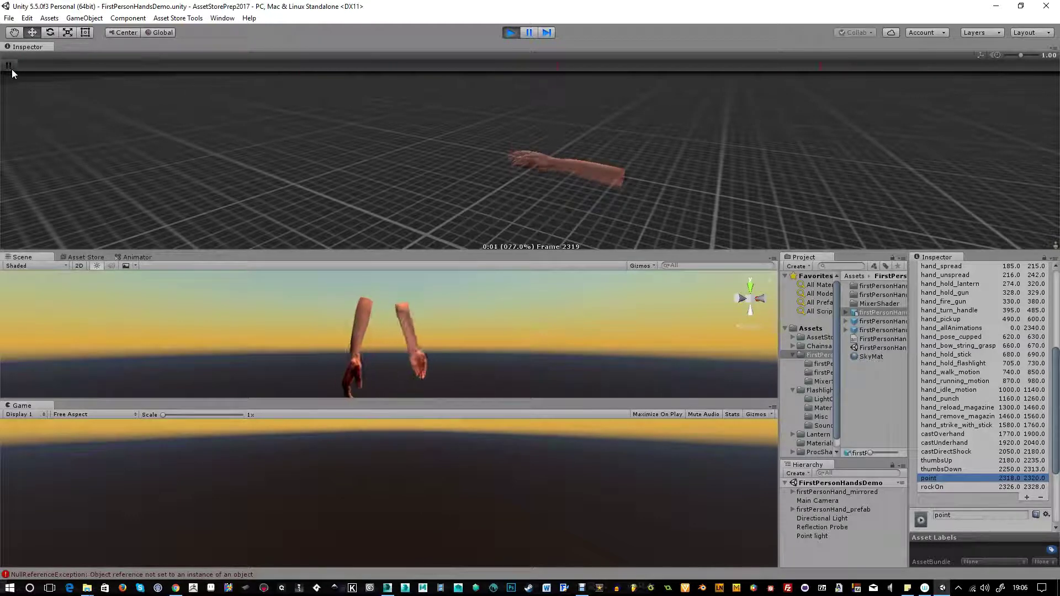
drag(481, 208, 536, 225)
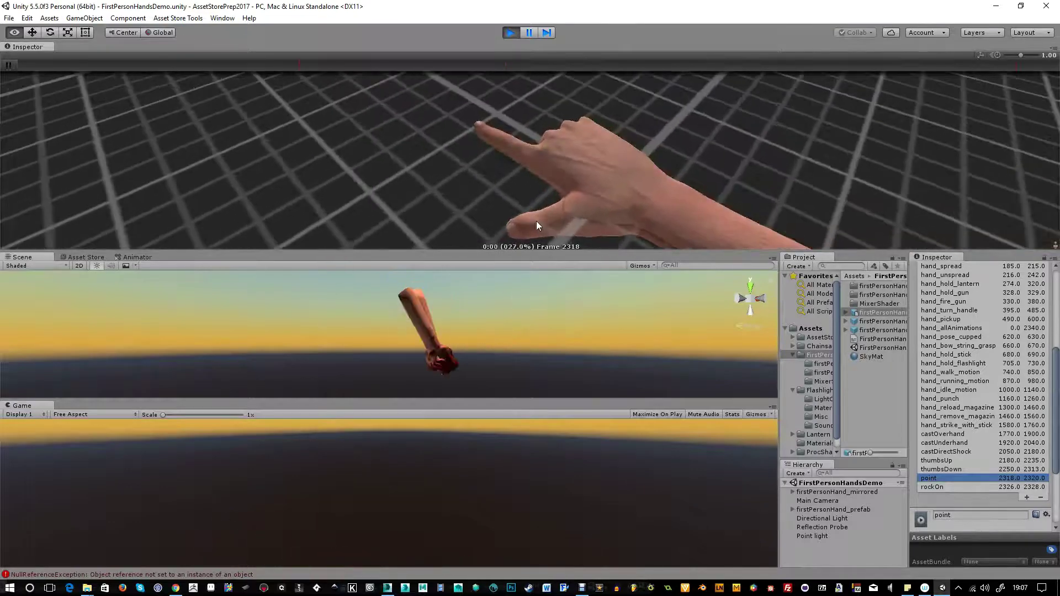
- Play the rockOn animation clip and view the hand gesture upright in the preview
click(936, 488)
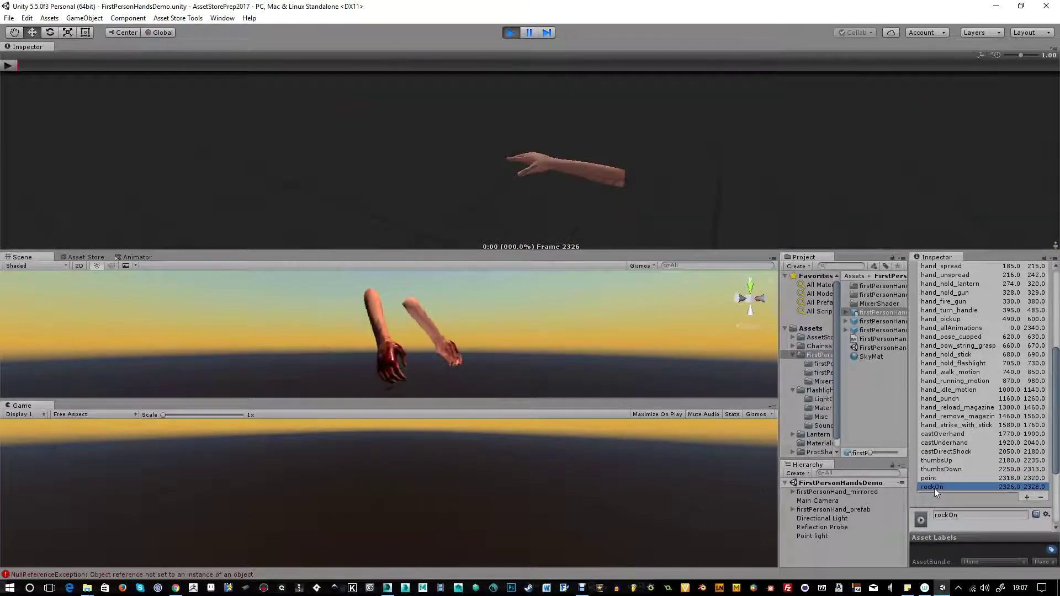
click(8, 66)
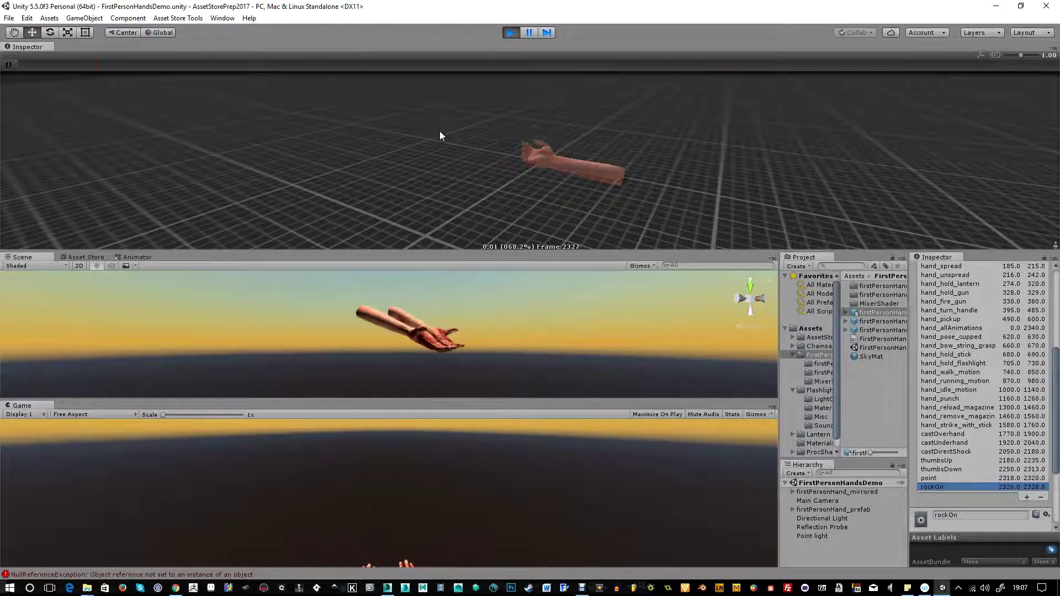
drag(513, 143, 528, 71)
- Enable Add Loop Frame and set Wrap Mode to Loop for the rockOn clip, and exit play mode
scroll(1004, 358, down, 2)
scroll(1004, 359, down, 3)
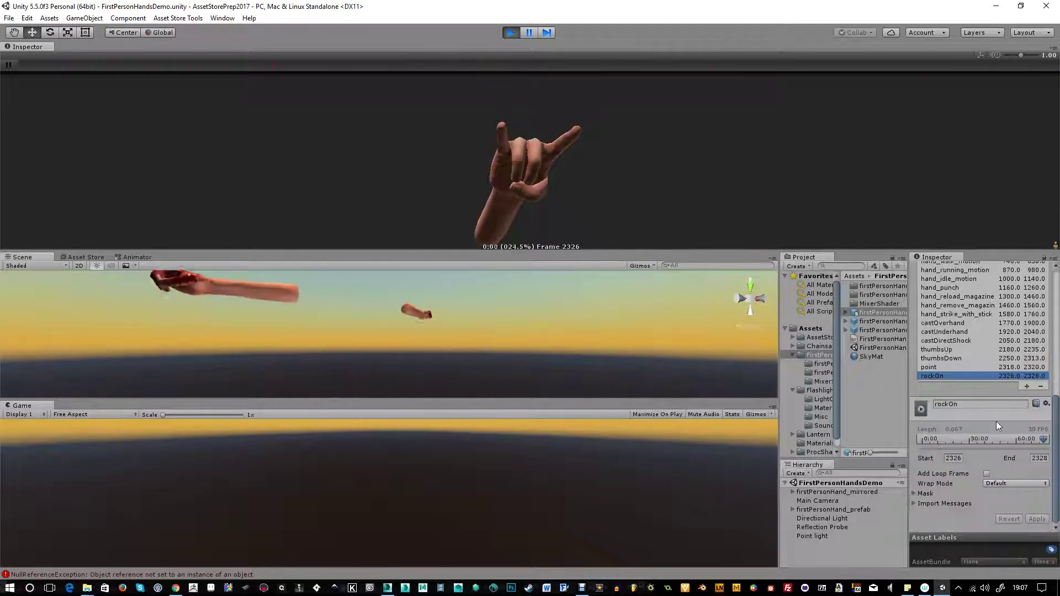
click(987, 475)
click(997, 484)
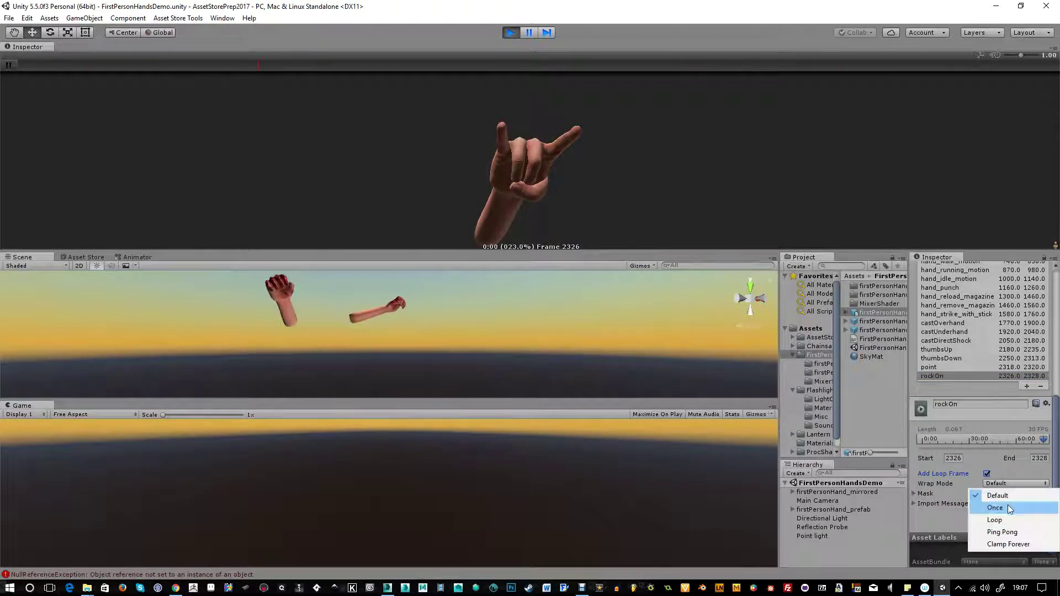
click(1014, 521)
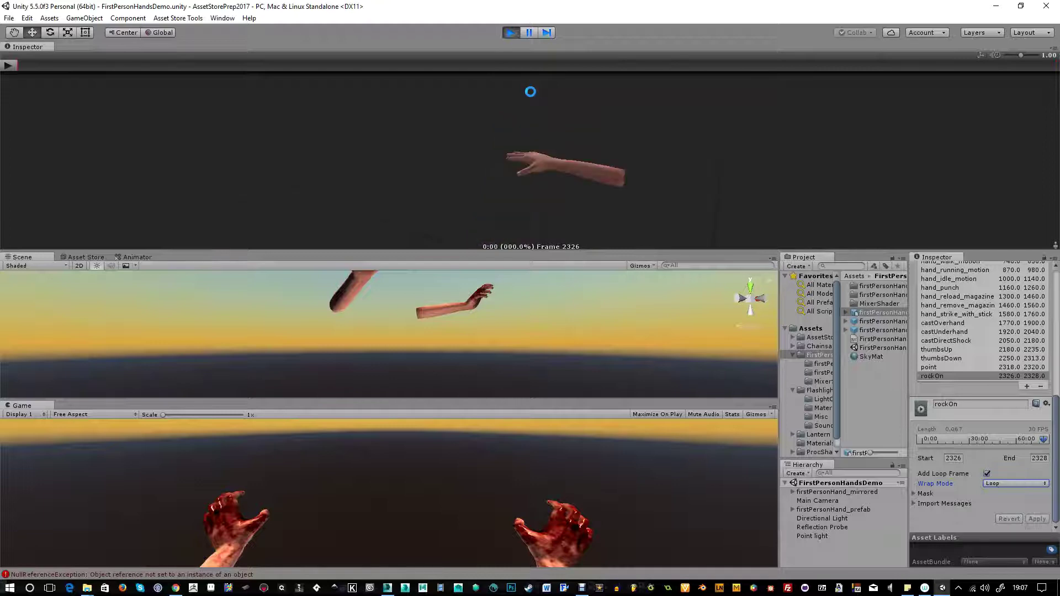
click(510, 33)
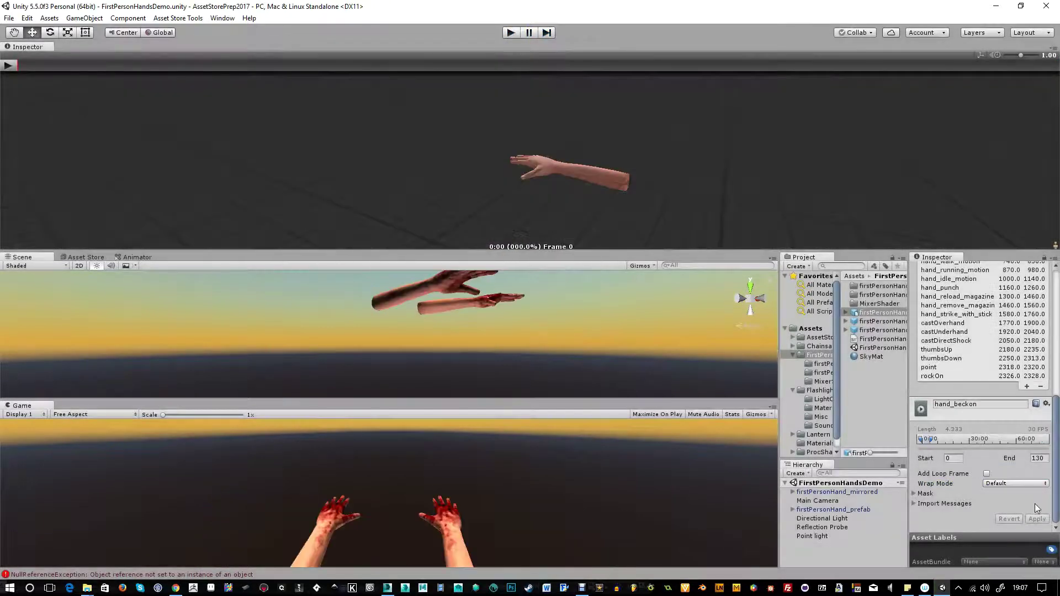
- Set the hand_beckon clip's Wrap Mode to Loop, check the rockOn clip's settings and apply the import changes
click(1019, 484)
click(1018, 519)
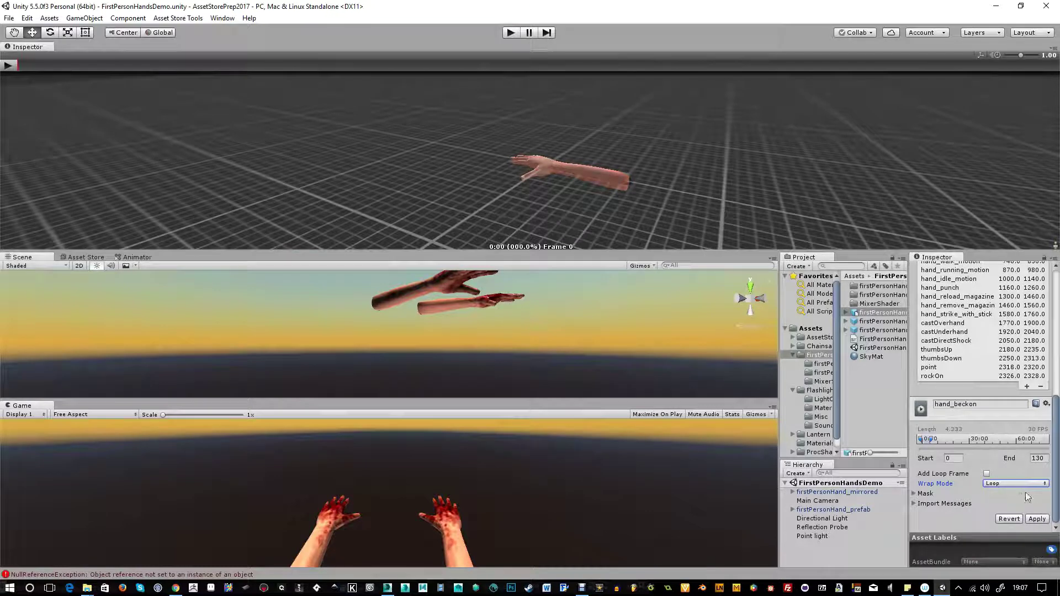
click(953, 376)
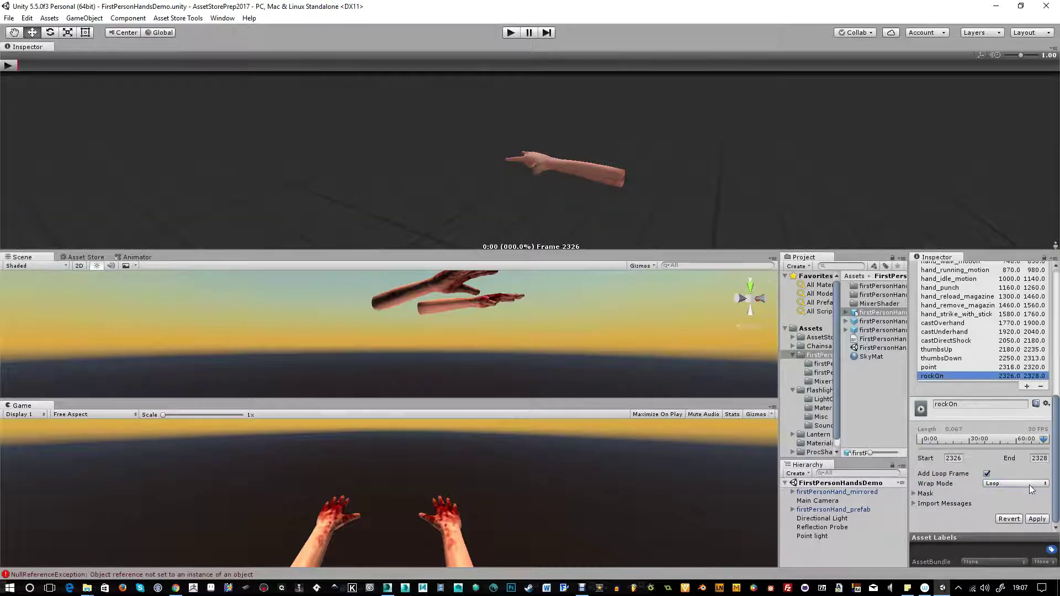
click(1038, 520)
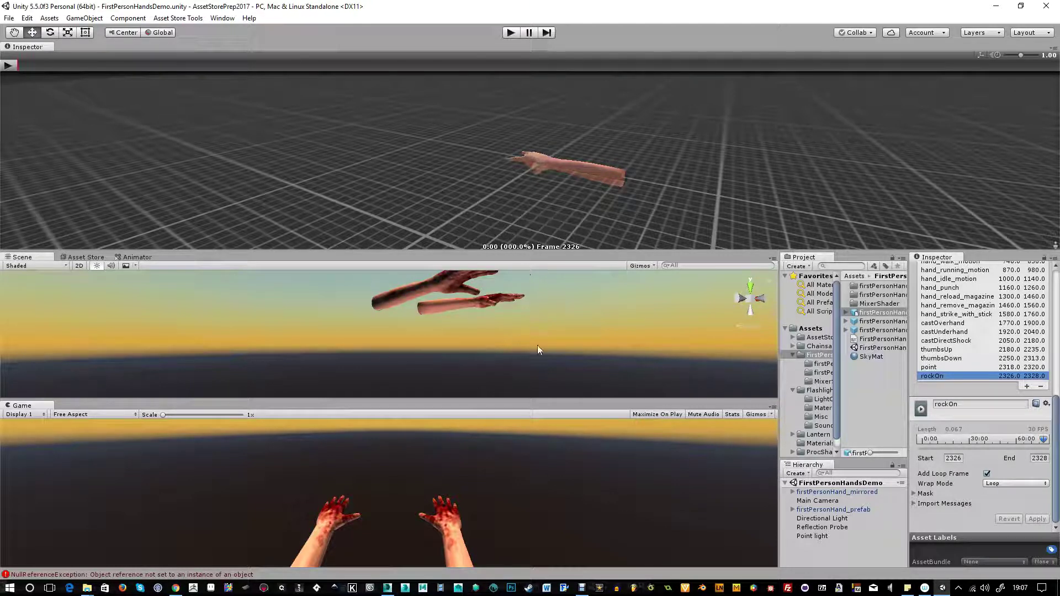
- Select the firstPersonHand_Materials folder in the project assets
click(889, 293)
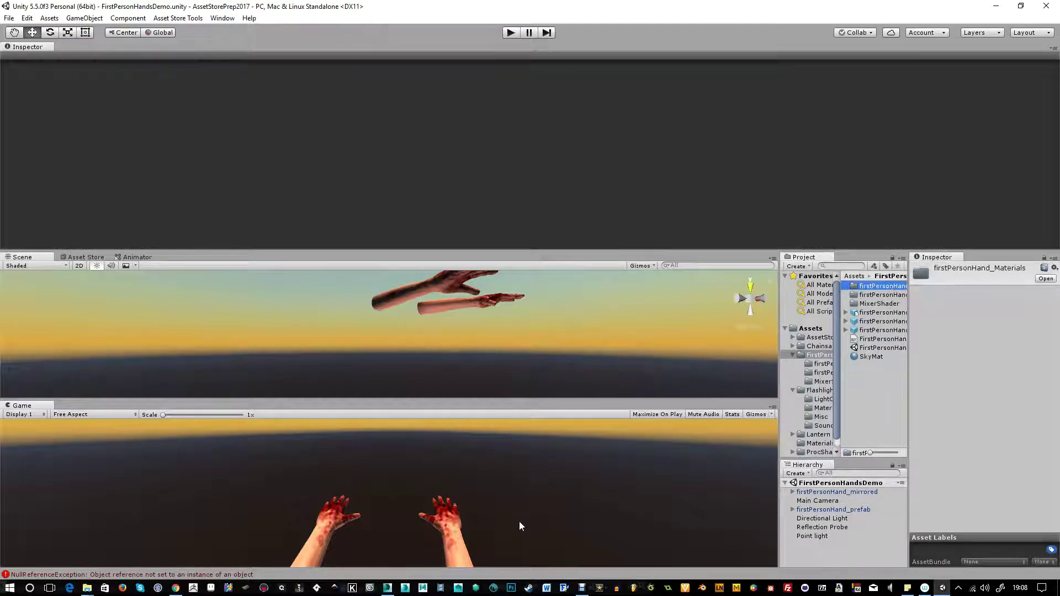